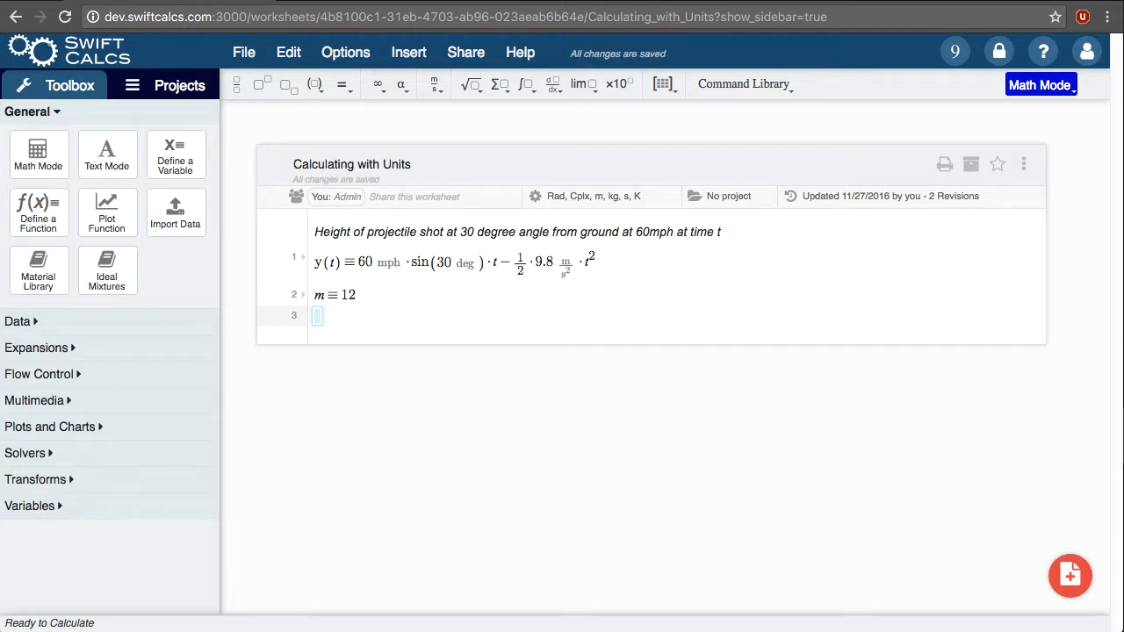
Step: Evaluate 5·m using the variable m, and on the following line evaluate 5 with the Meter unit
type("5·m")
key("Return")
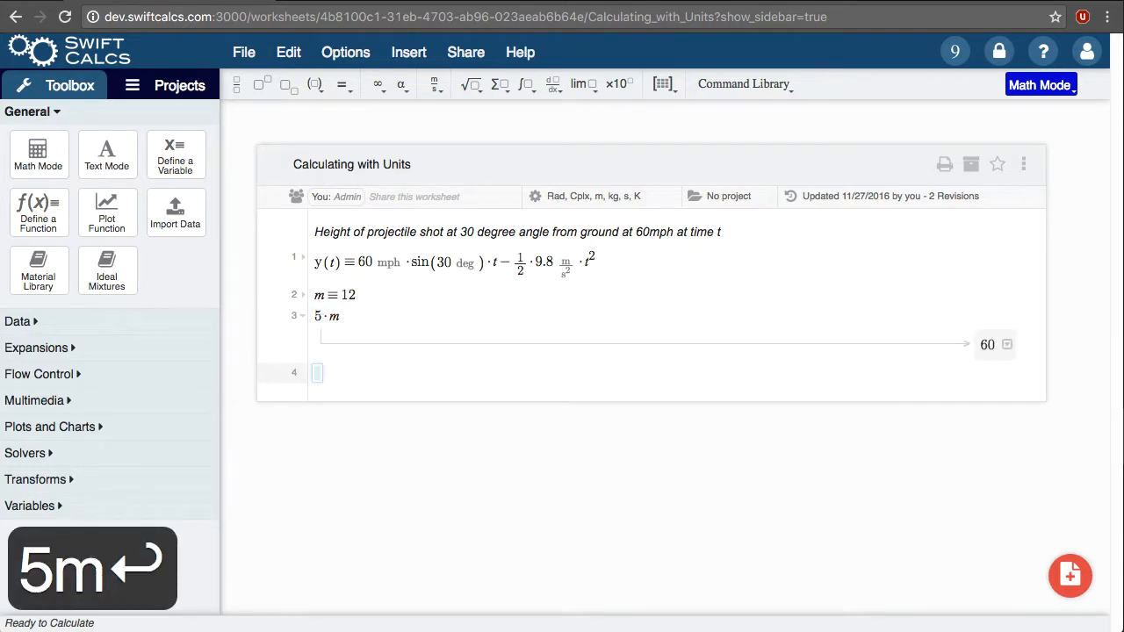
type("5met")
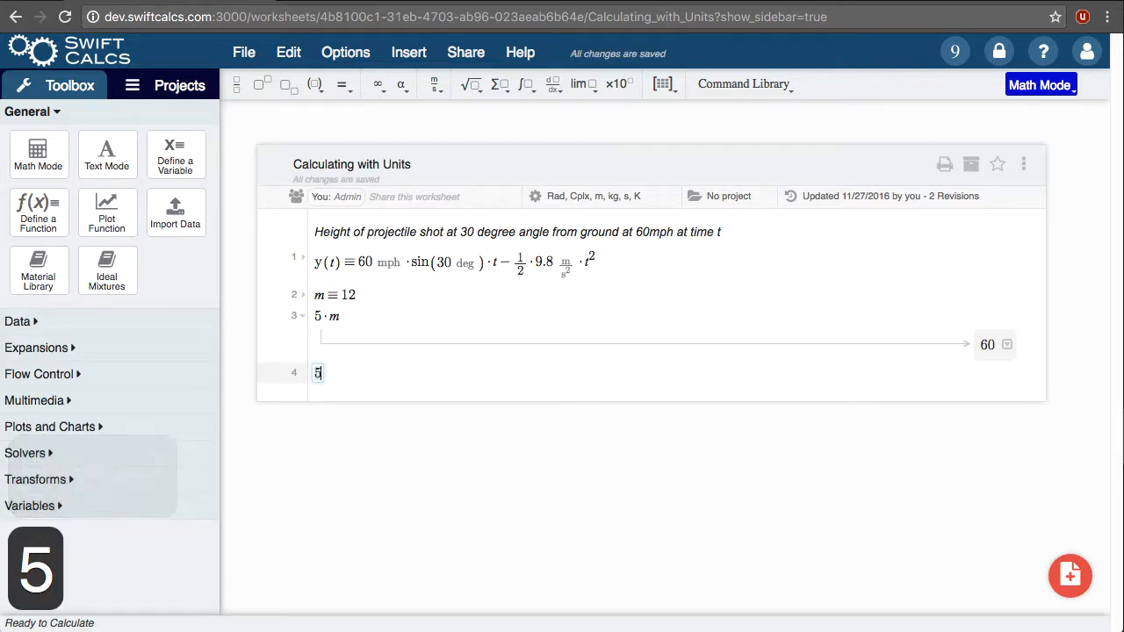
key("Return")
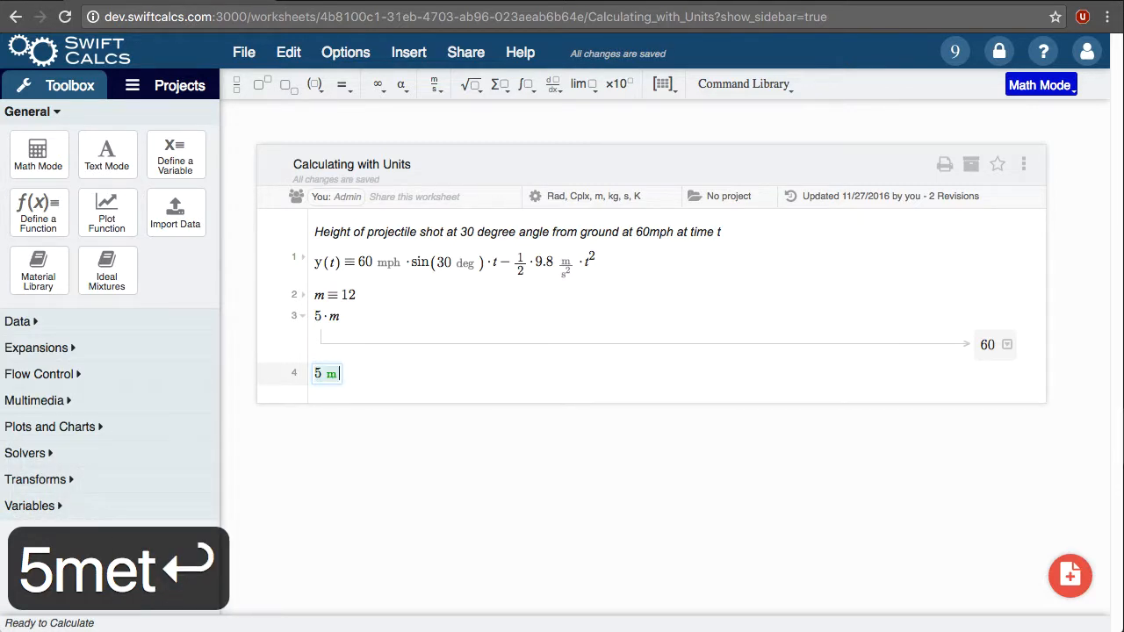
key("Return")
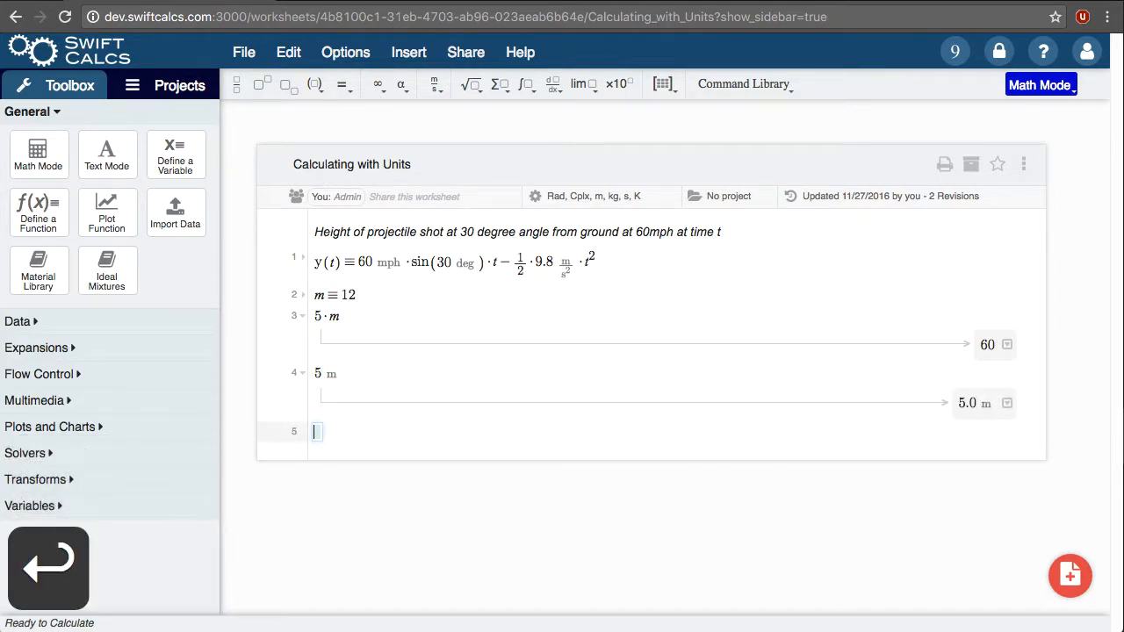
Step: Delete the m definition and all lines below it, leaving an empty line 2 under the projectile function
key("shift+Up")
key("shift+Up")
key("shift+Up")
key("shift+Up")
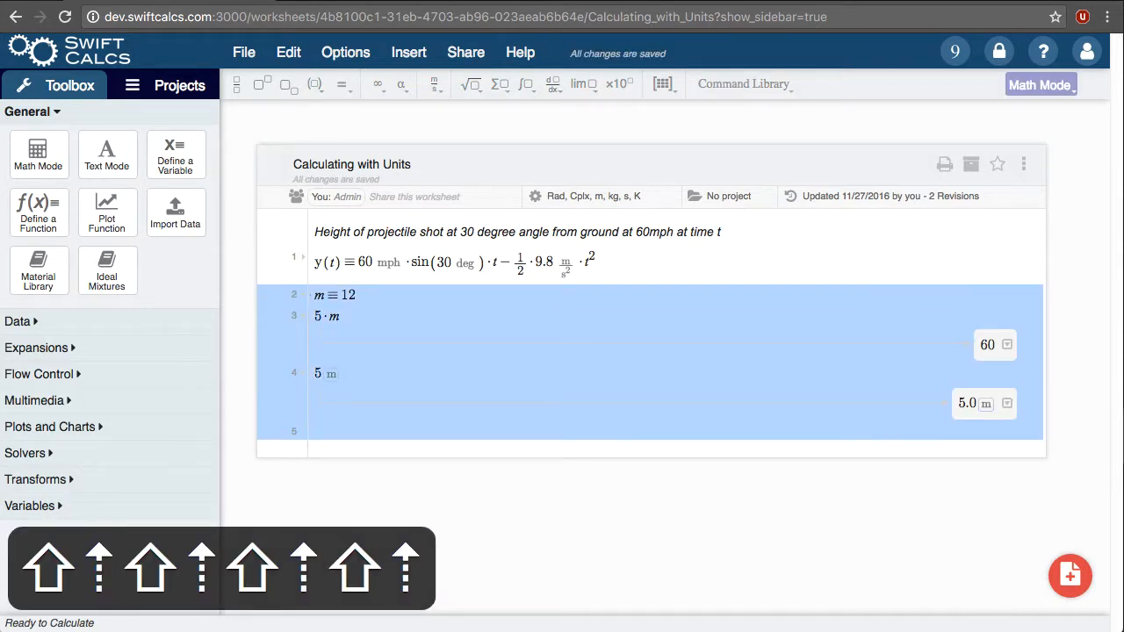
key("BackSpace")
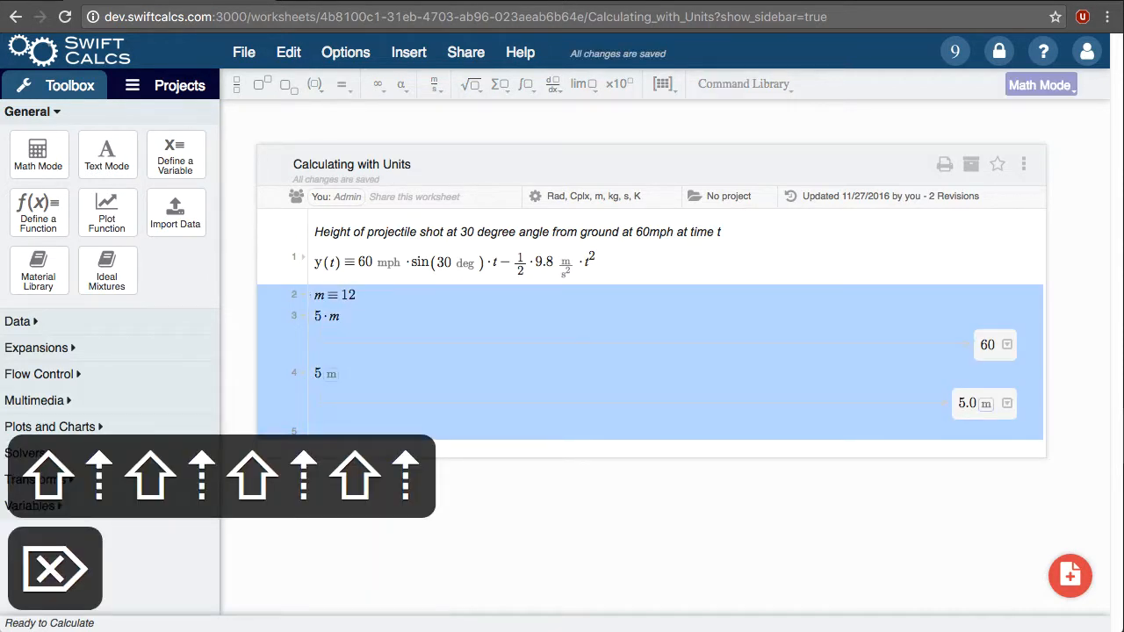
key("Return")
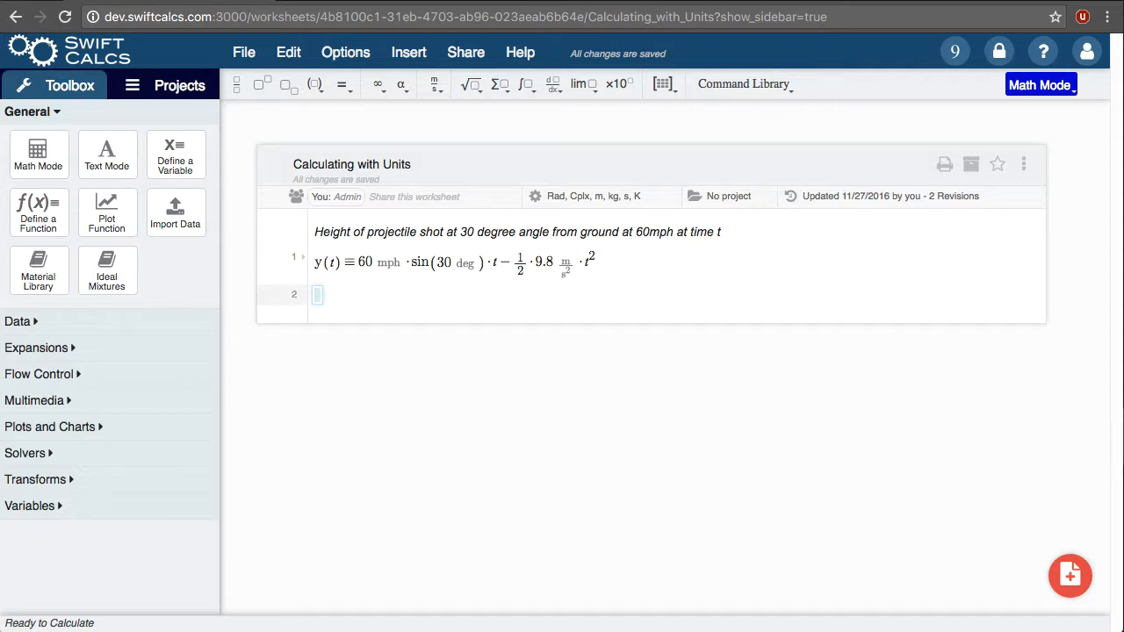
Step: Enter 5·s − 6·s on line 2, undoing the automatic unit conversion so that s is treated as a variable
type("5s-")
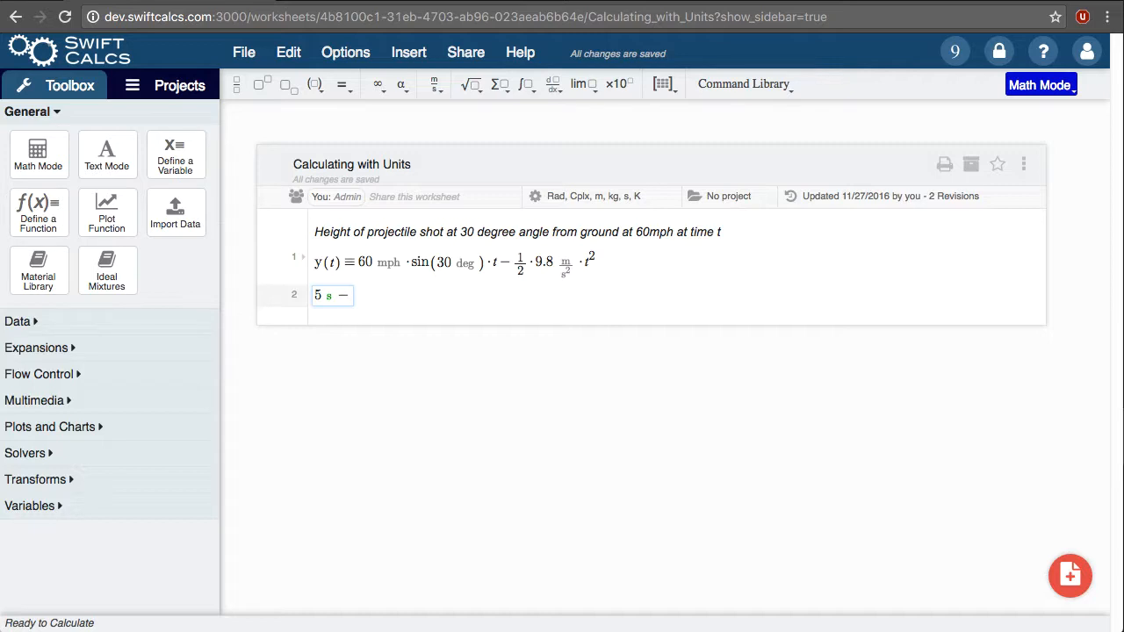
key("super+z")
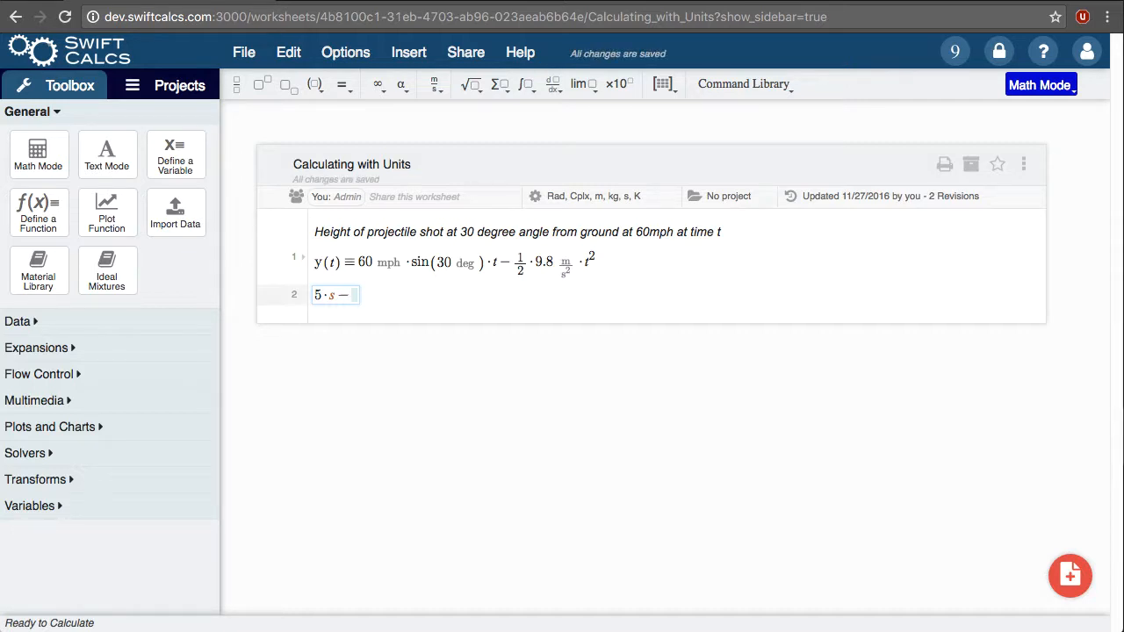
type("6")
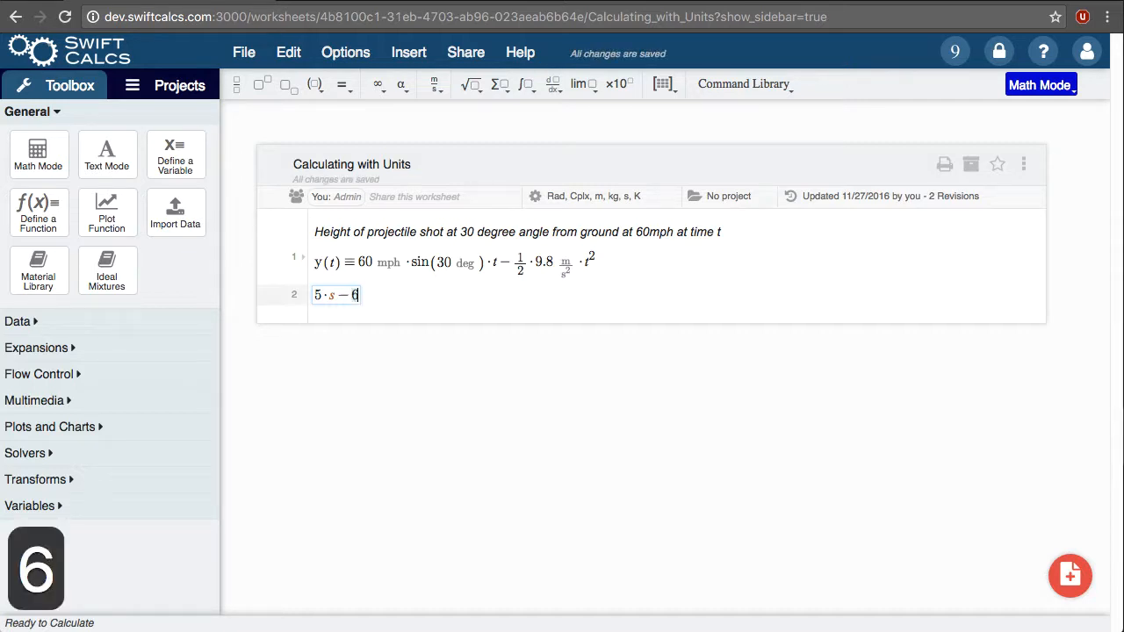
type("·s +")
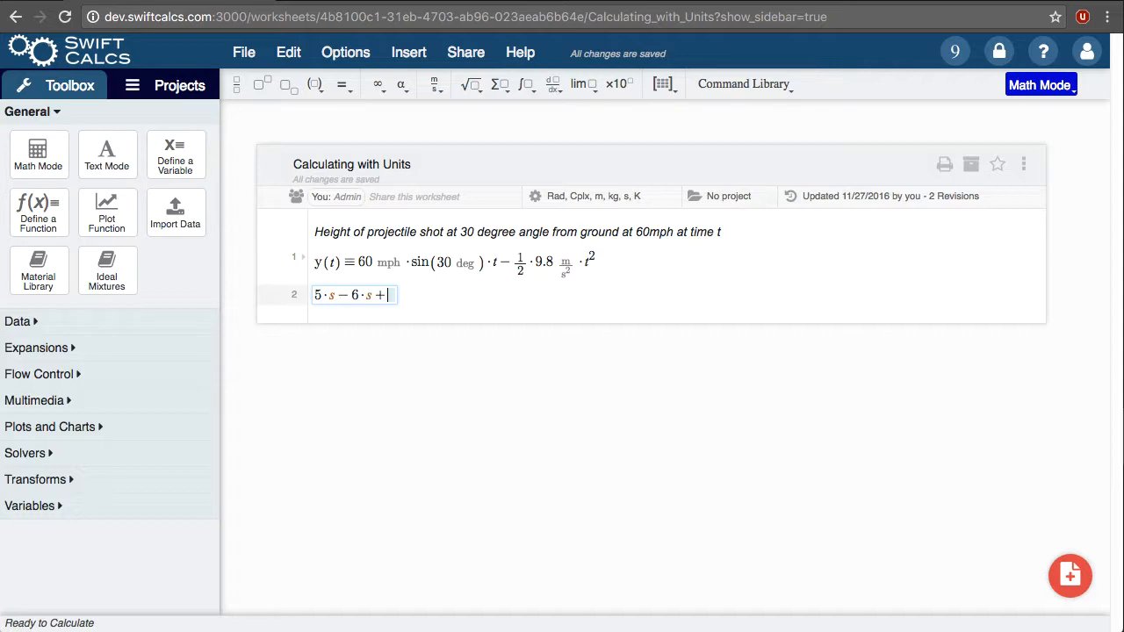
Step: Extend the line 2 expression with + 5 ms + 6 µs and a trailing minus sign
type("5")
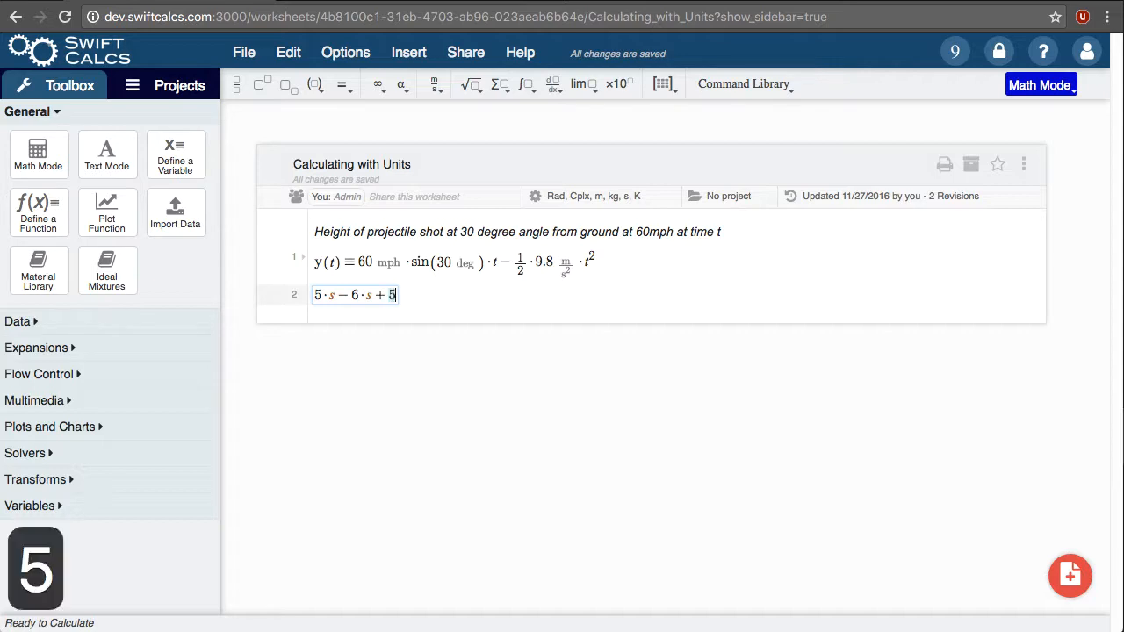
type("ms+")
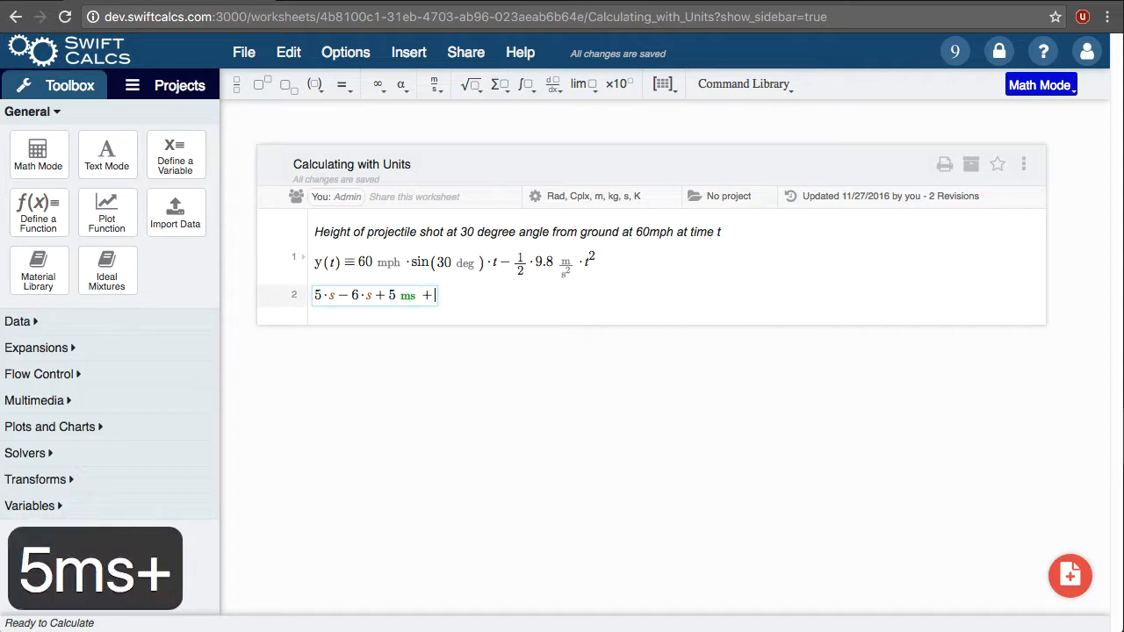
type("6us-")
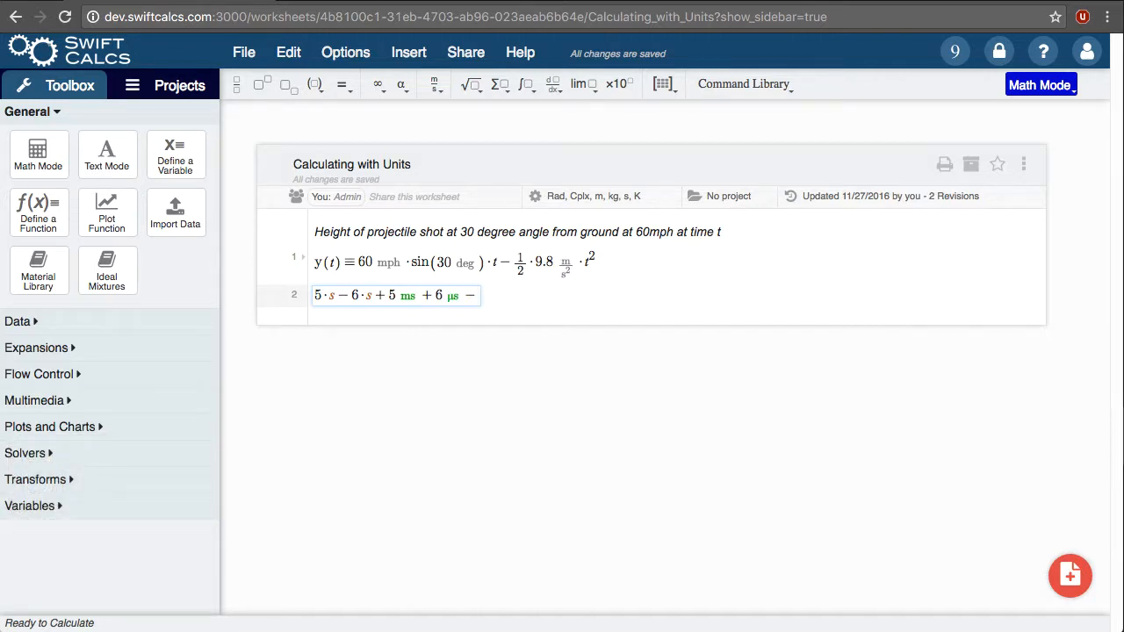
Step: Replace the expression on line 2 with the definition m = 123, and enter 5·m − on the line below
key("shift+Home")
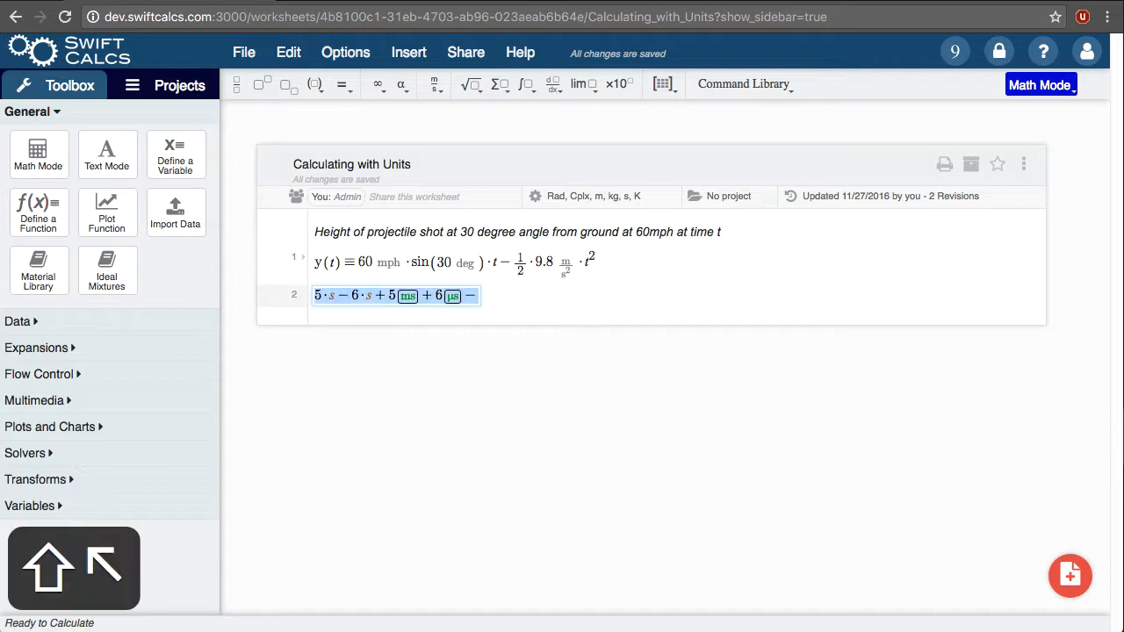
key("BackSpace")
type("m=123")
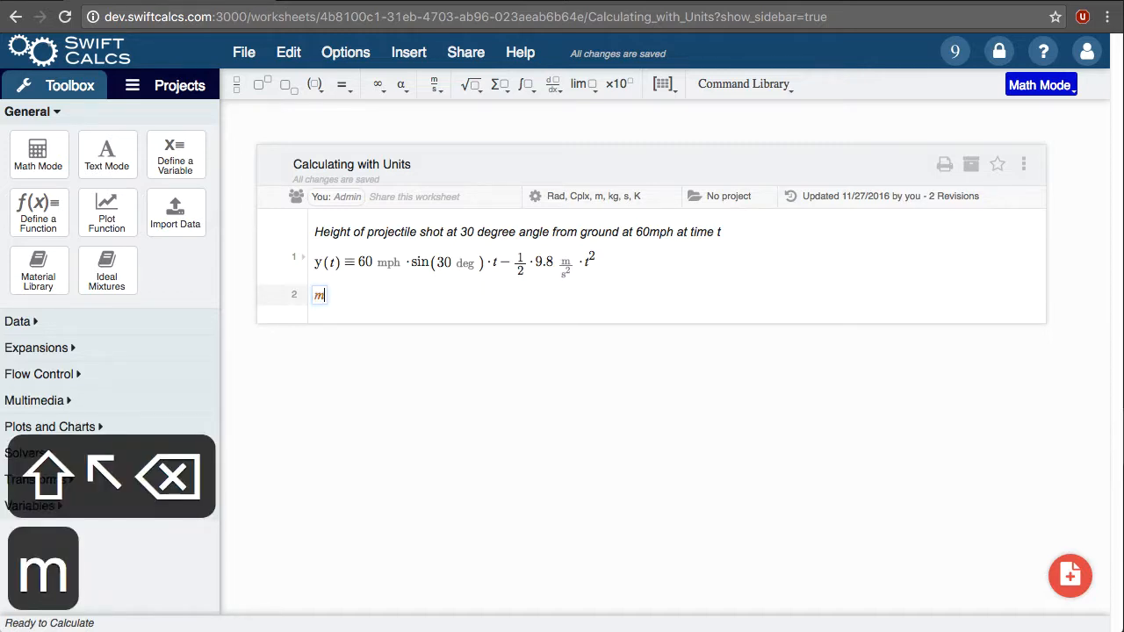
key("Return")
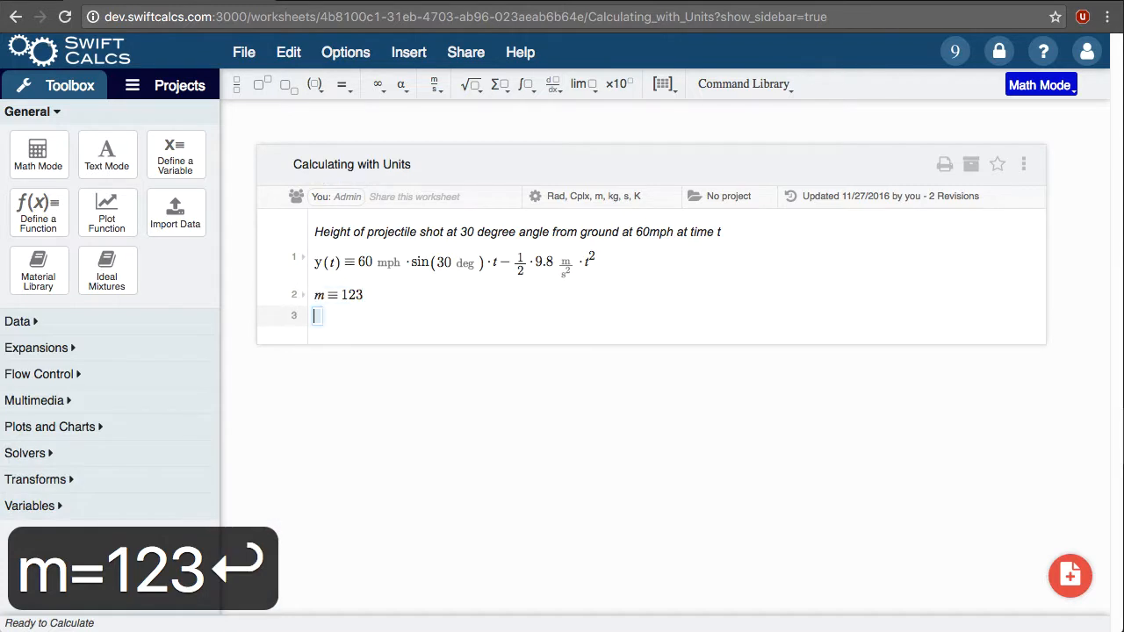
type("5m-")
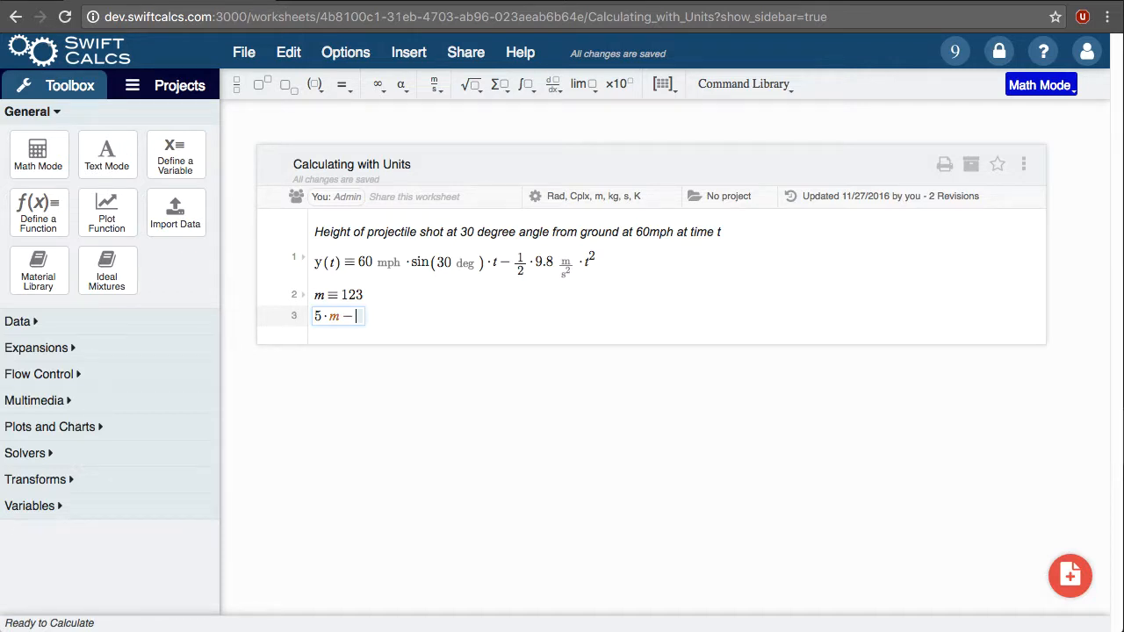
Step: Replace the m definition and the expression below it with the quantity 5 dm, choosing Decimeter from the unit suggestions
key("shift+Up")
key("shift+Up")
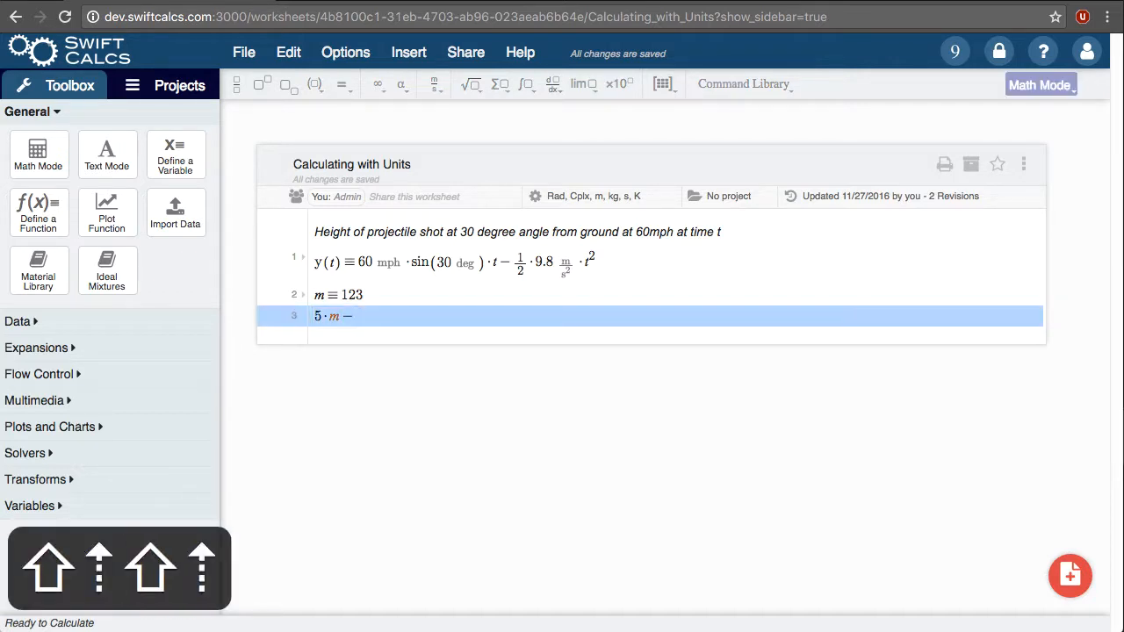
key("shift+Up")
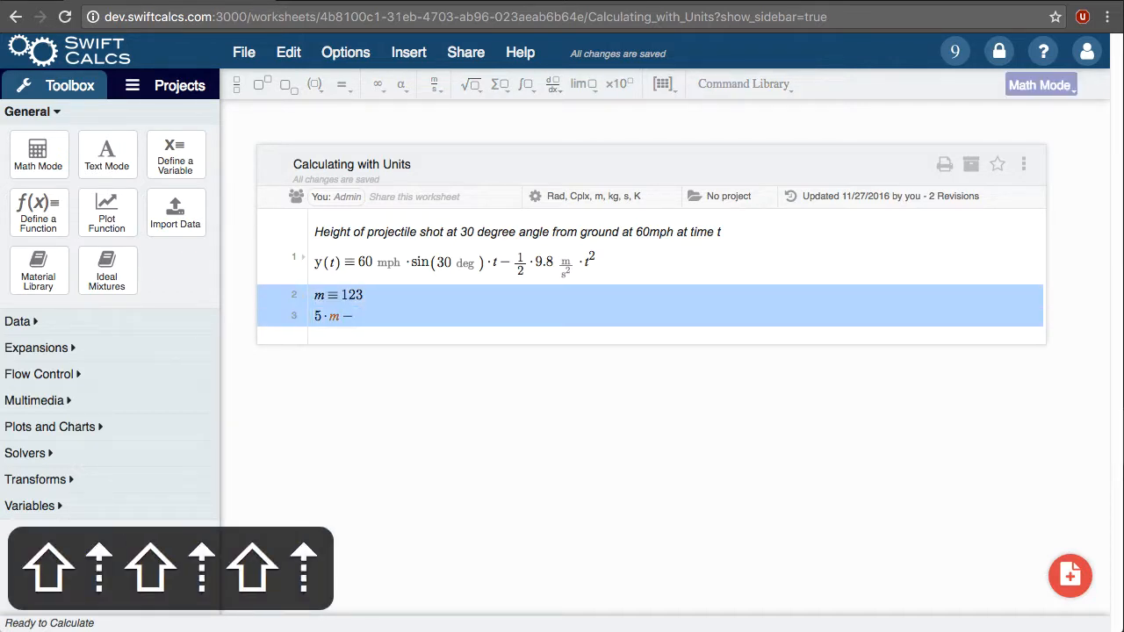
type("5")
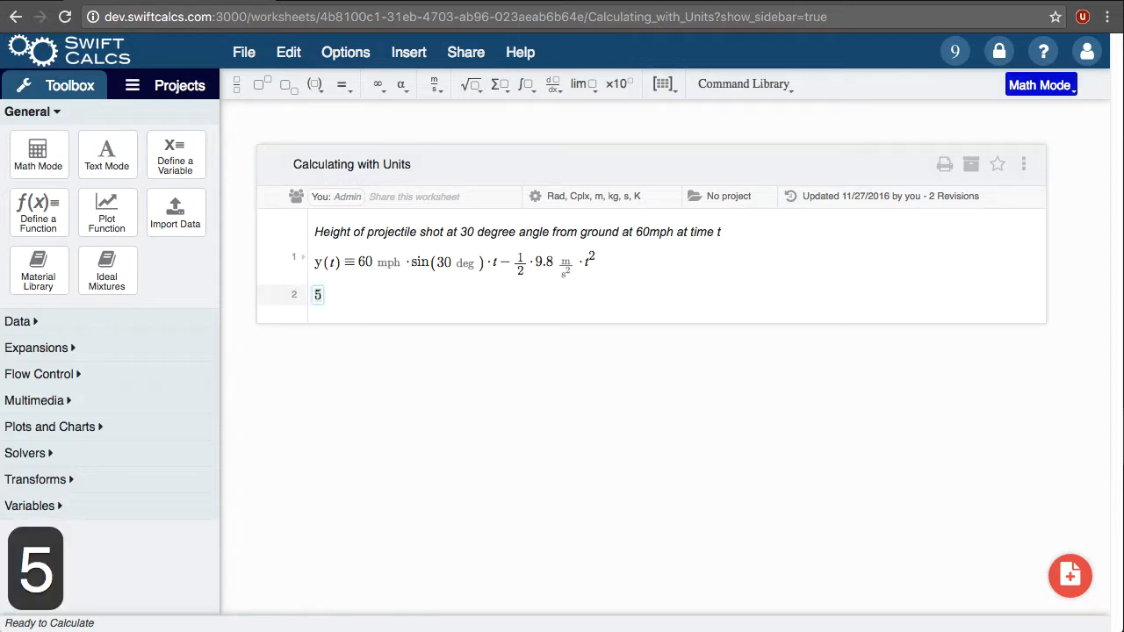
type("·meter")
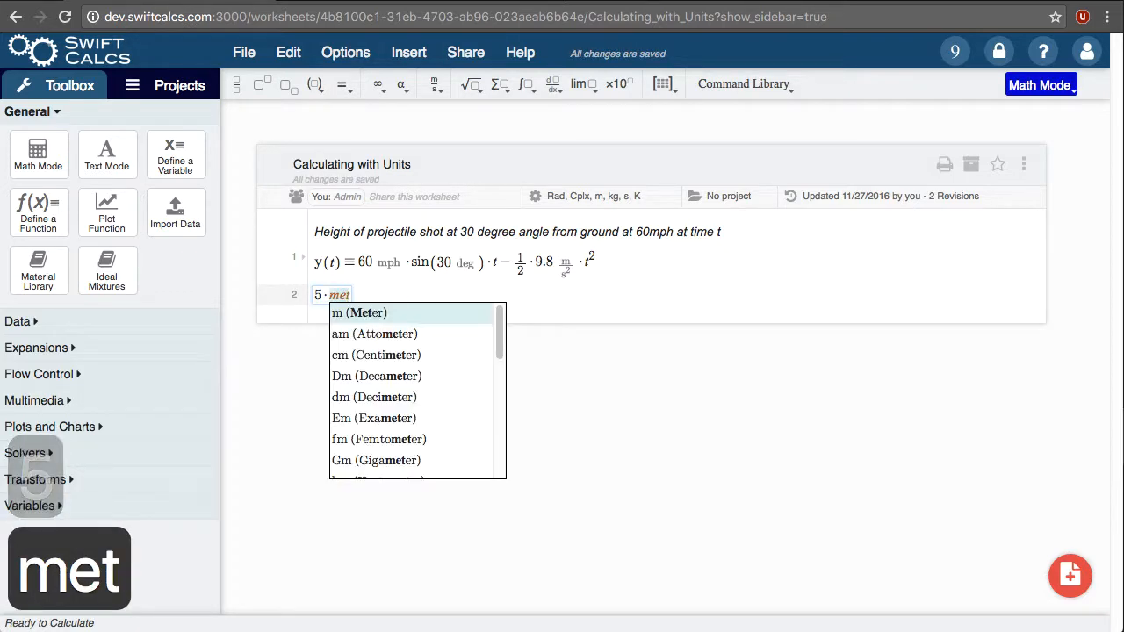
key("Down")
key("Down")
key("Down")
key("Down")
key("Down")
key("Down")
key("Down")
key("Down")
key("Down")
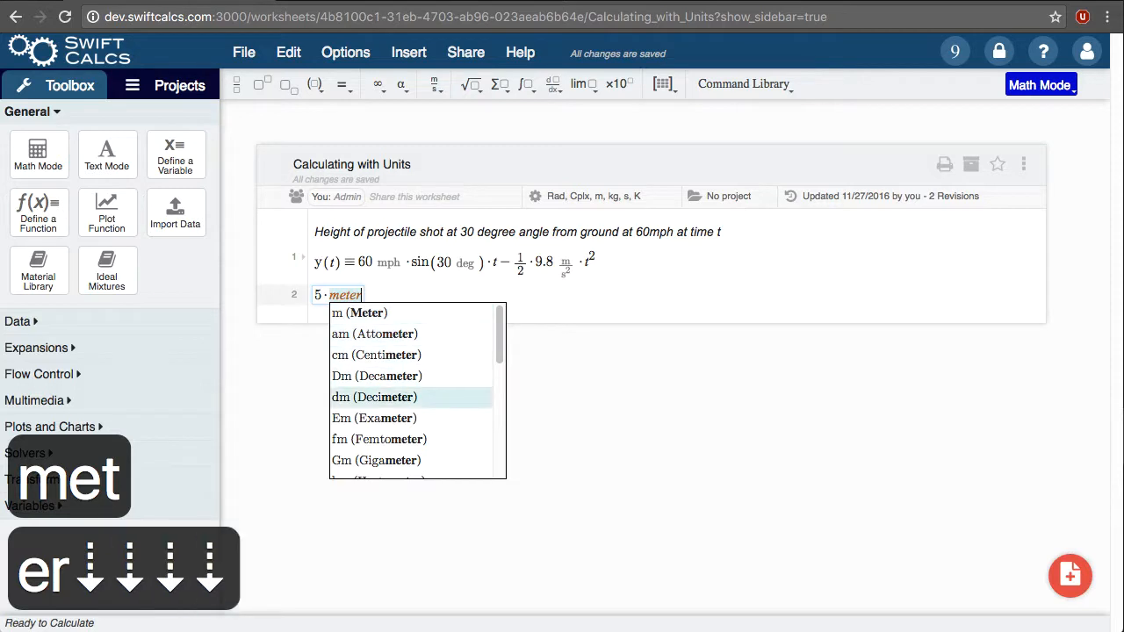
key("Up")
key("Up")
key("Up")
key("Up")
key("Up")
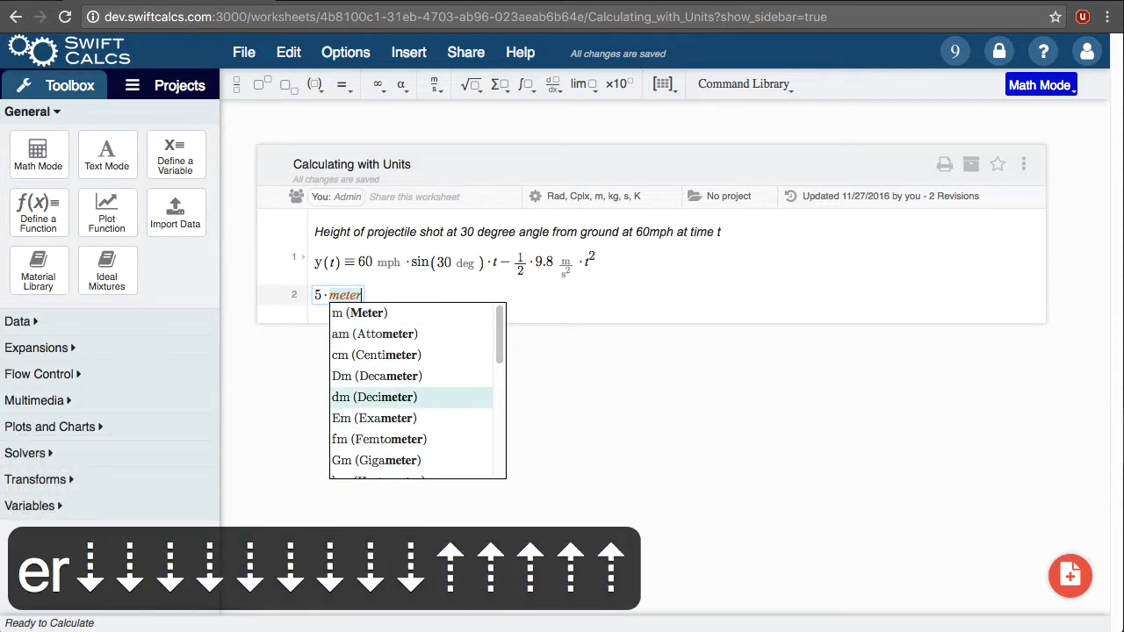
key("Return")
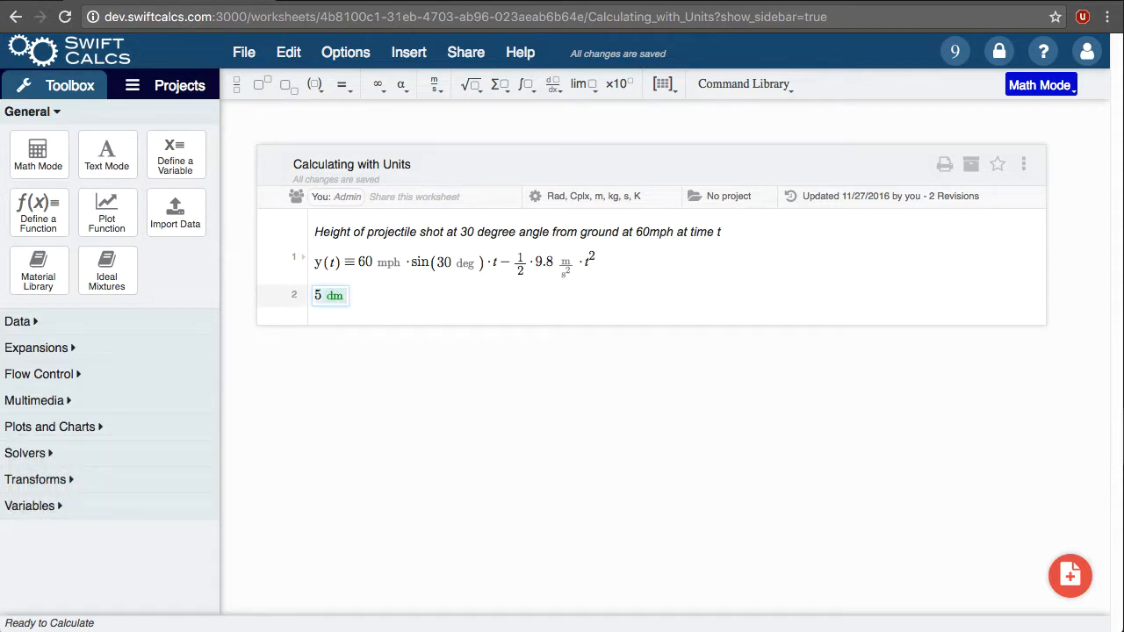
Step: Add a 1 W term after 5 dm, choosing Watt from the Power units
type("+")
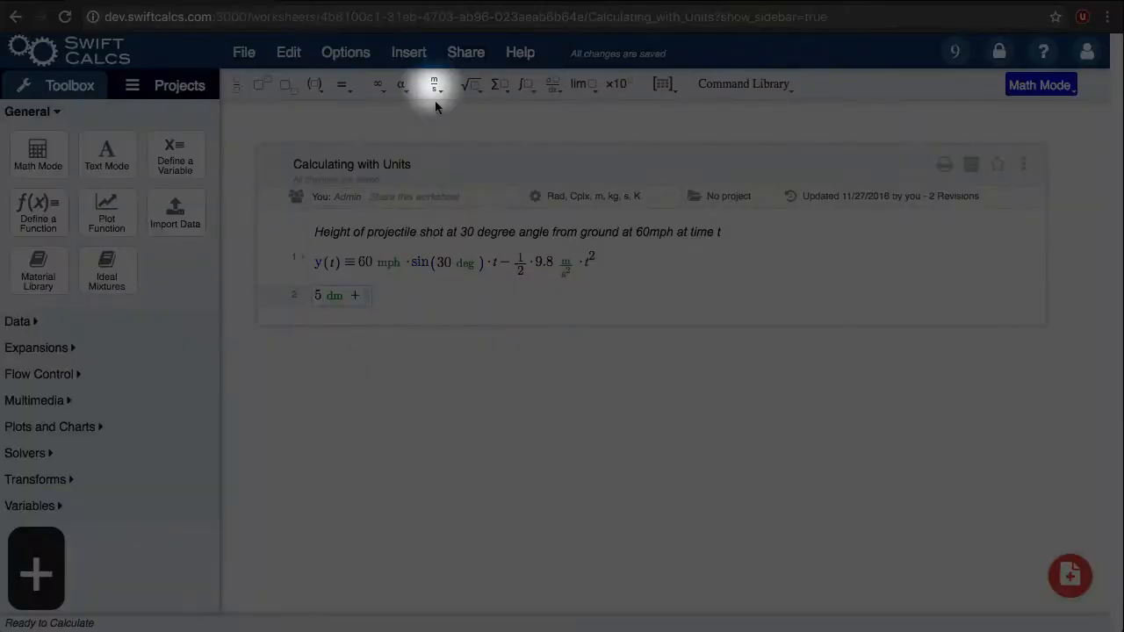
left_click(435, 86)
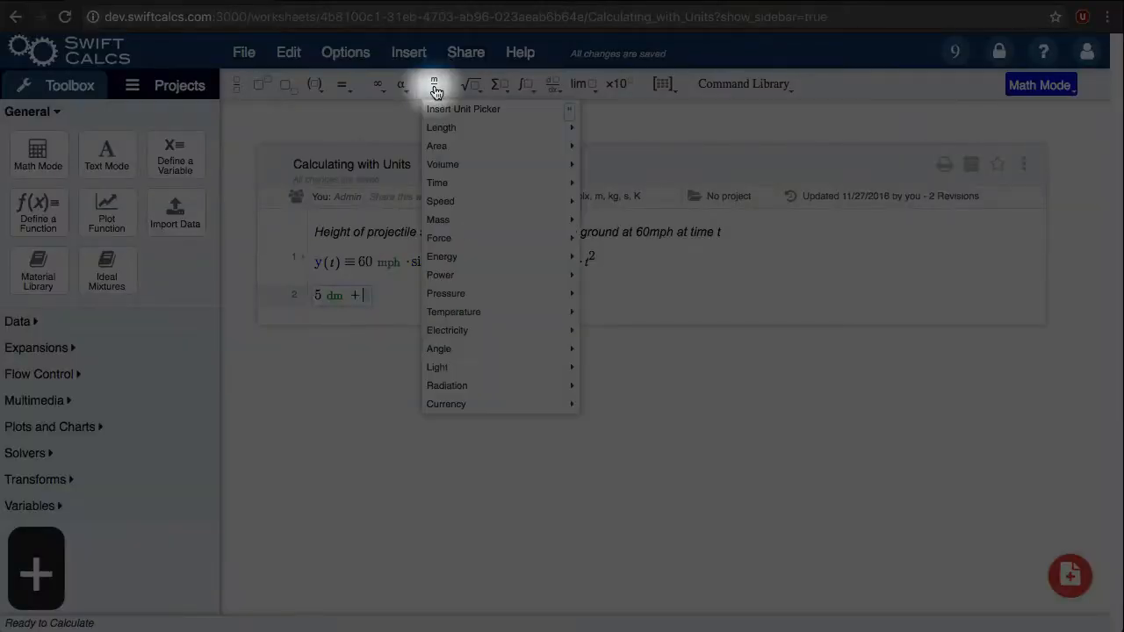
mouse_move(474, 277)
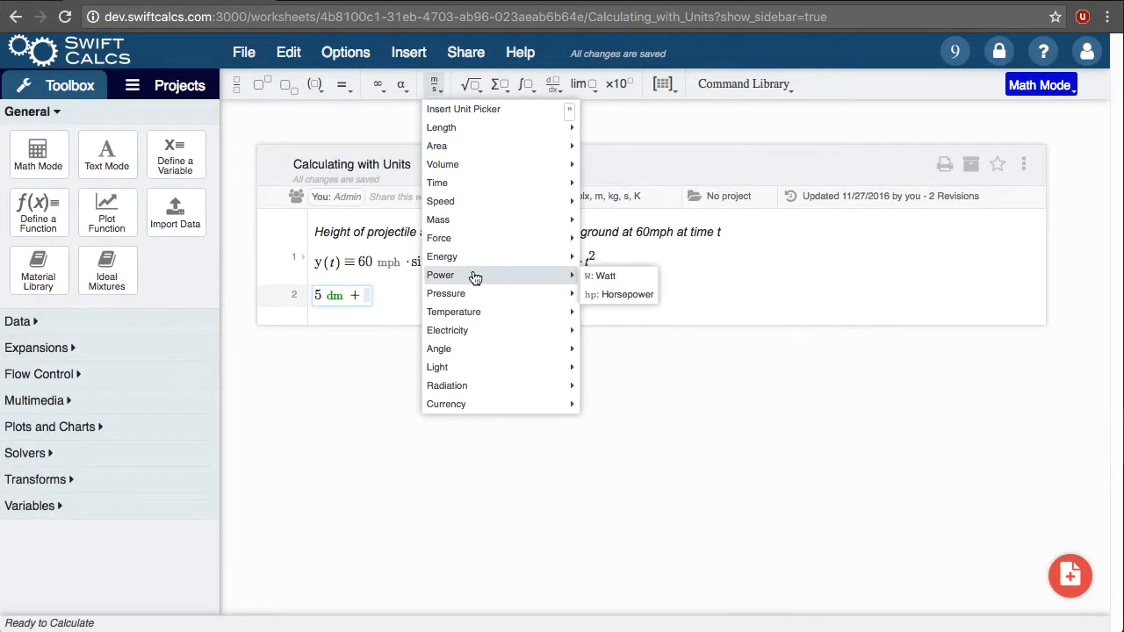
left_click(602, 278)
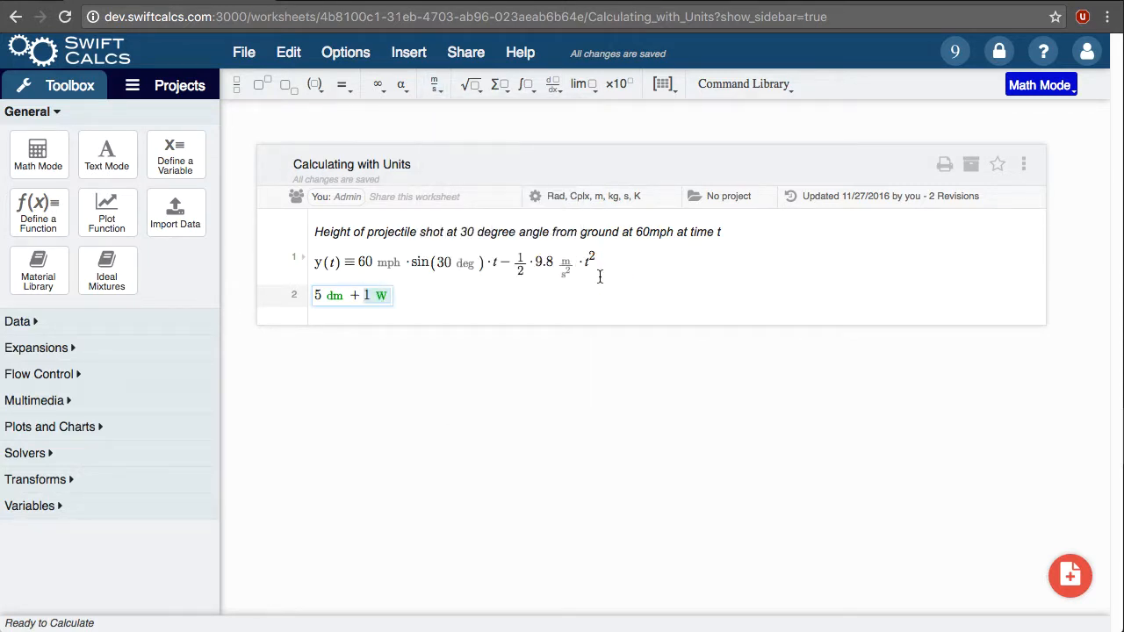
Step: Add a term of 15 m/s² to the expression, building its compound unit in a unit box
type("+15")
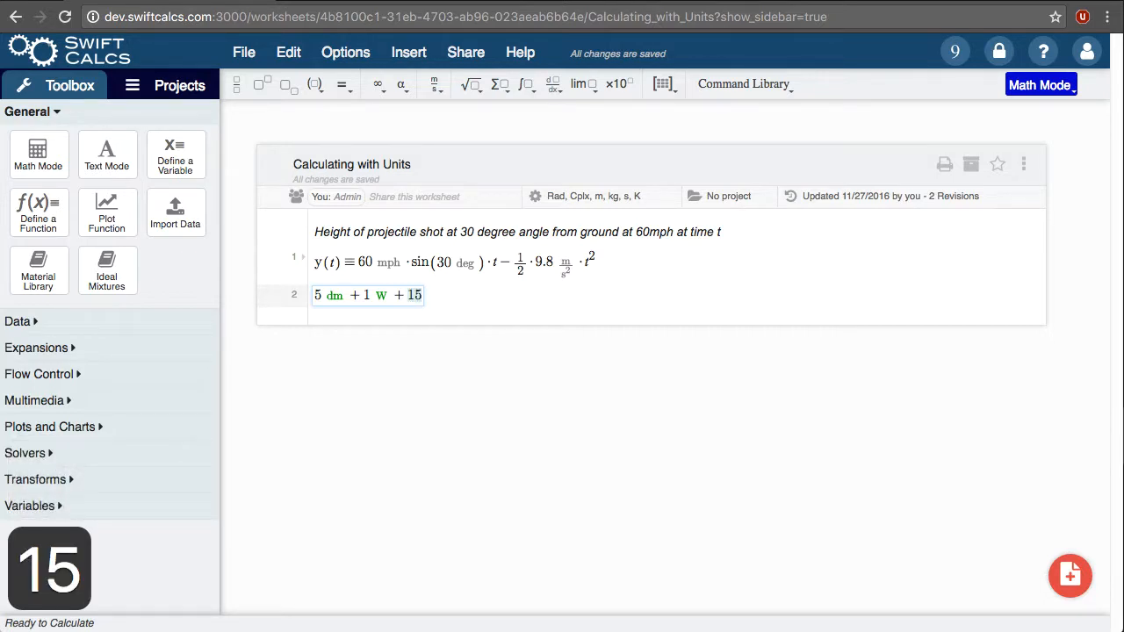
type("\"")
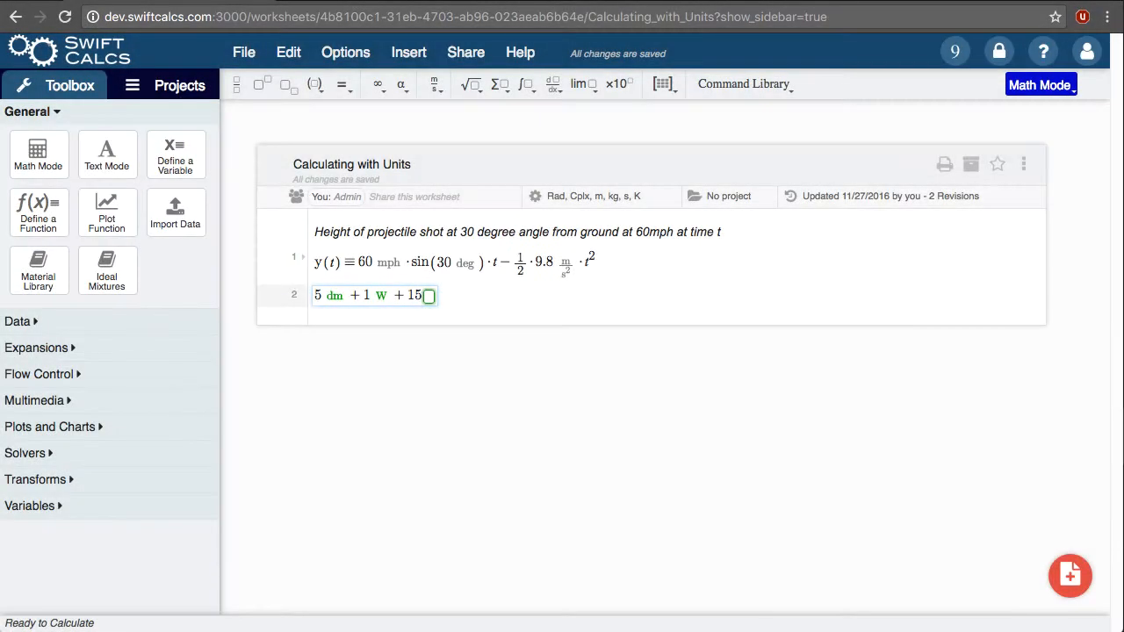
type("met")
key("Return")
type("/s")
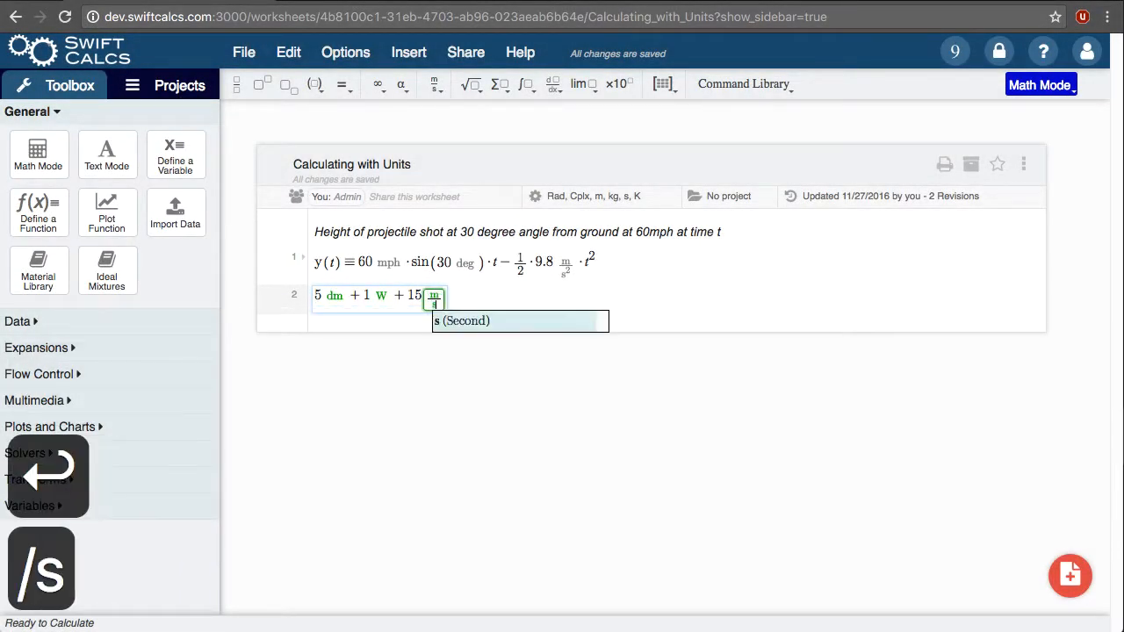
key("Return")
type("^2")
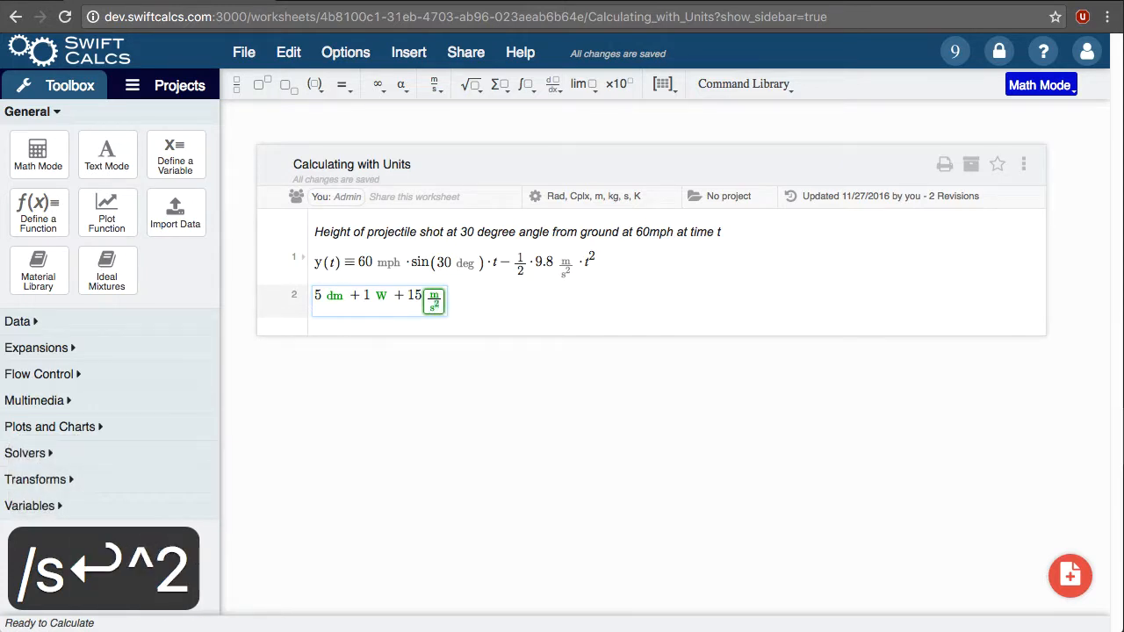
key("space")
key("space")
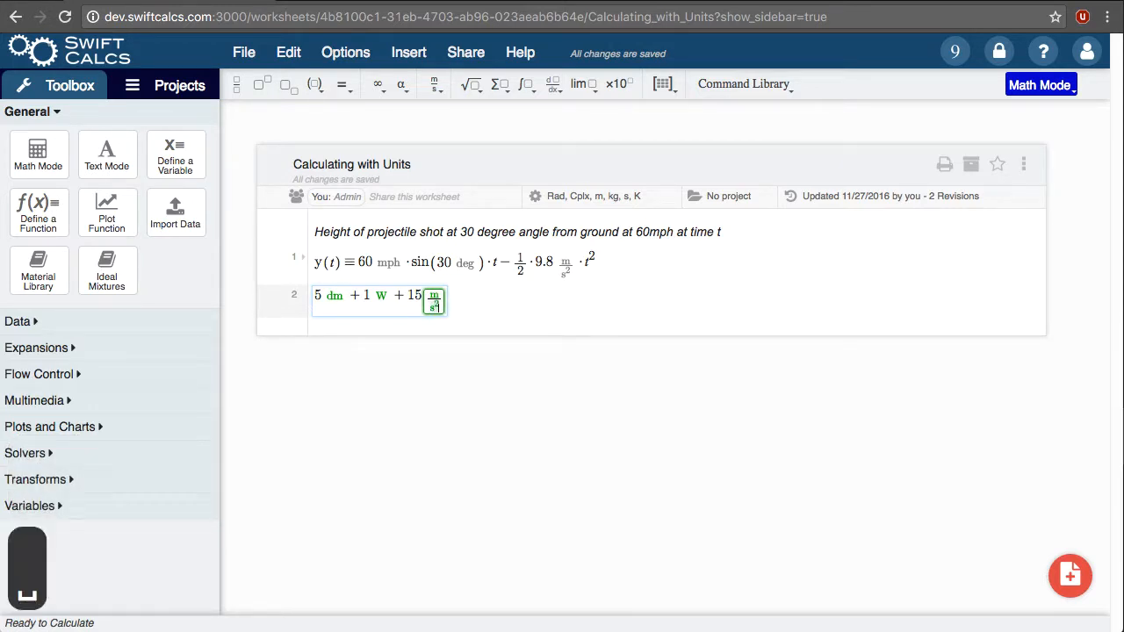
key("space")
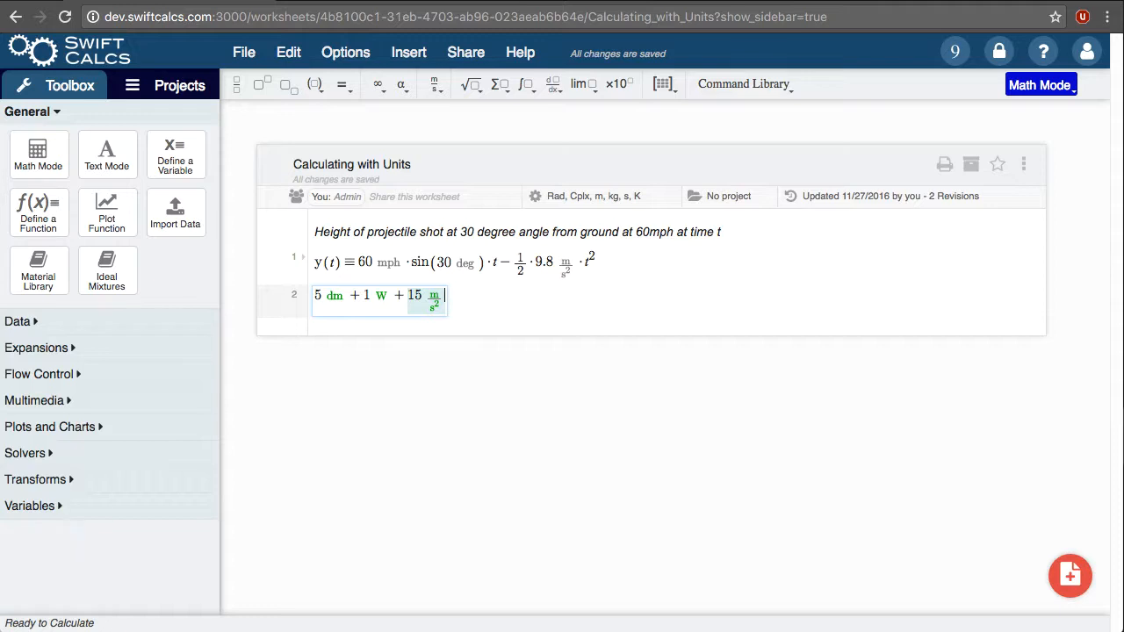
Step: Replace the expression on line 2 with 5 m + 2 in, and evaluate 5 m − 2 mm on the line below
key("shift+Home")
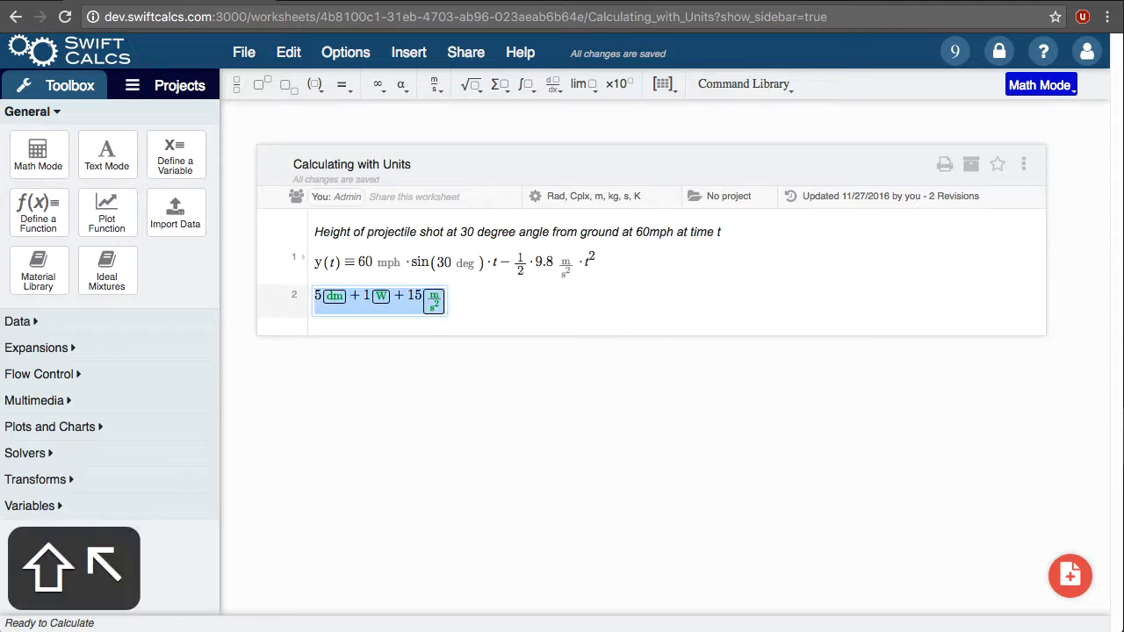
type("5 ")
type("m + 2·in")
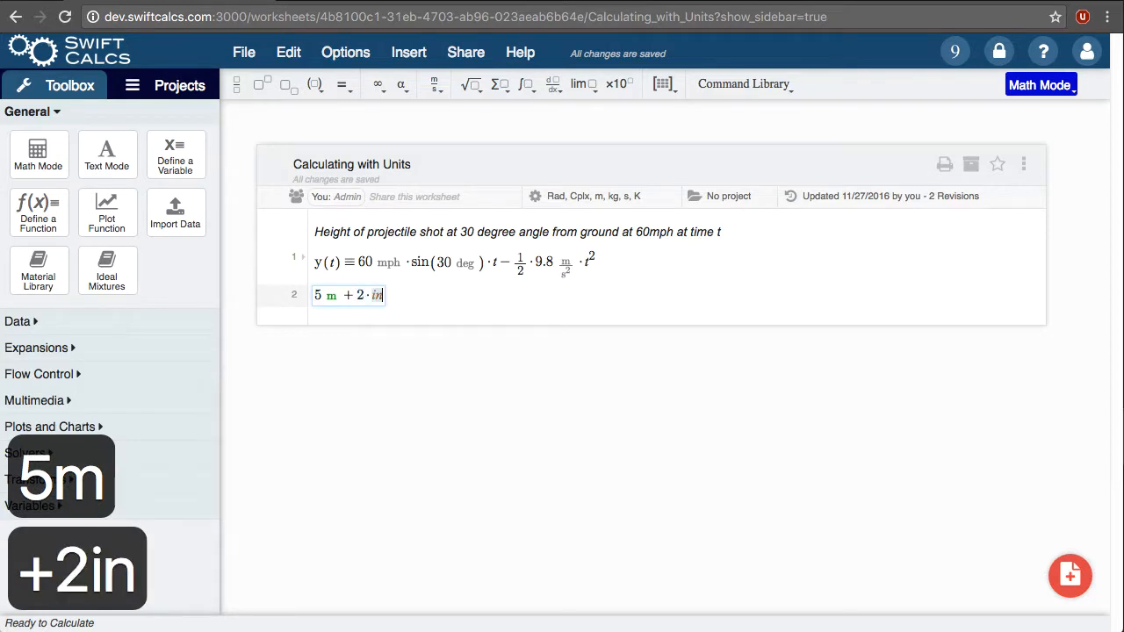
key("Return")
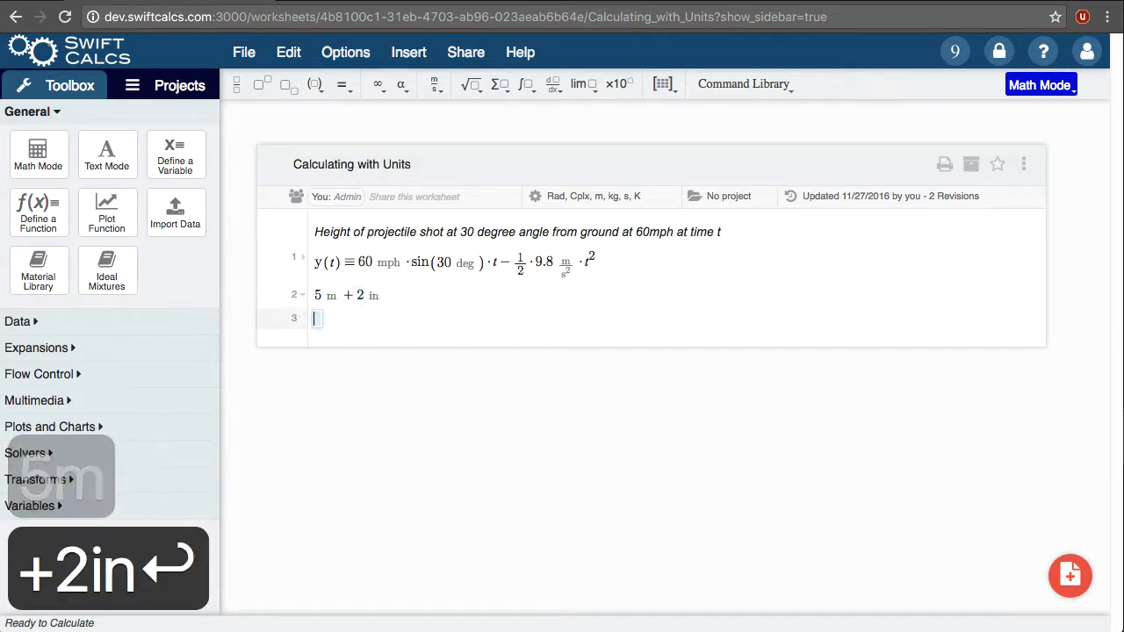
type("5m-2")
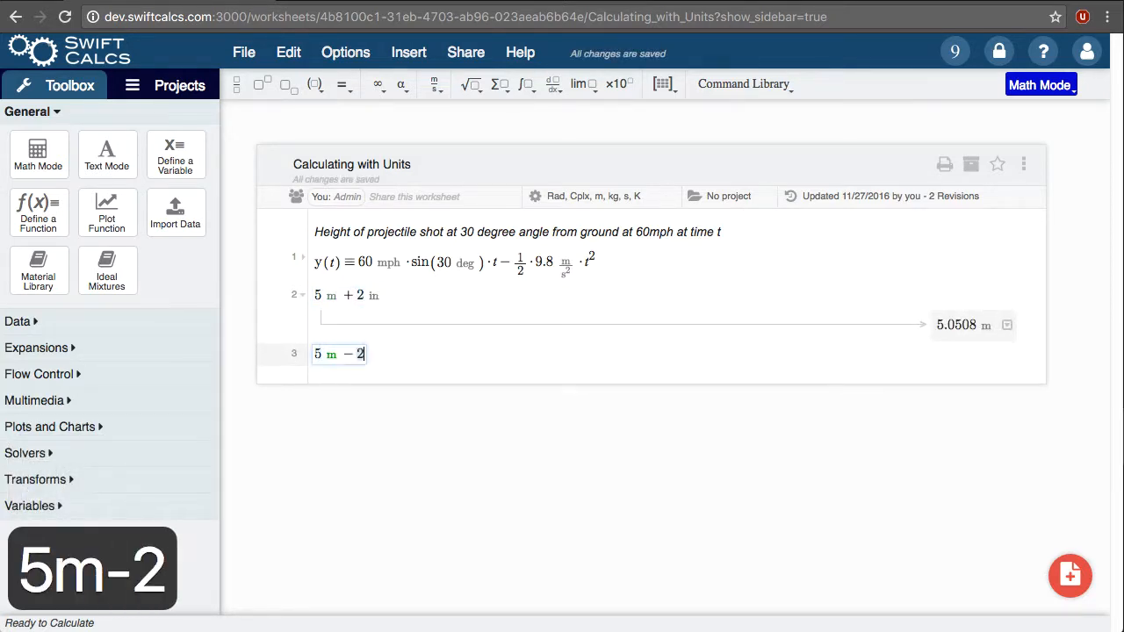
type("mm")
key("Return")
Step: Evaluate the product 12 V · 4 A on line 4 and leave the expression editor
type("12V*4A")
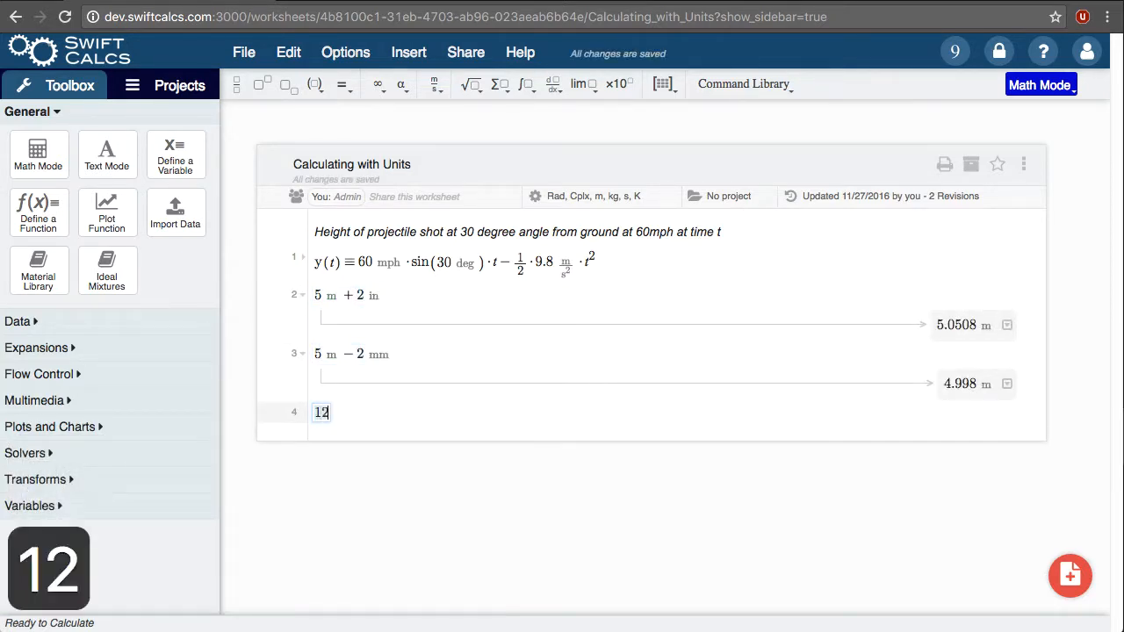
key("Return")
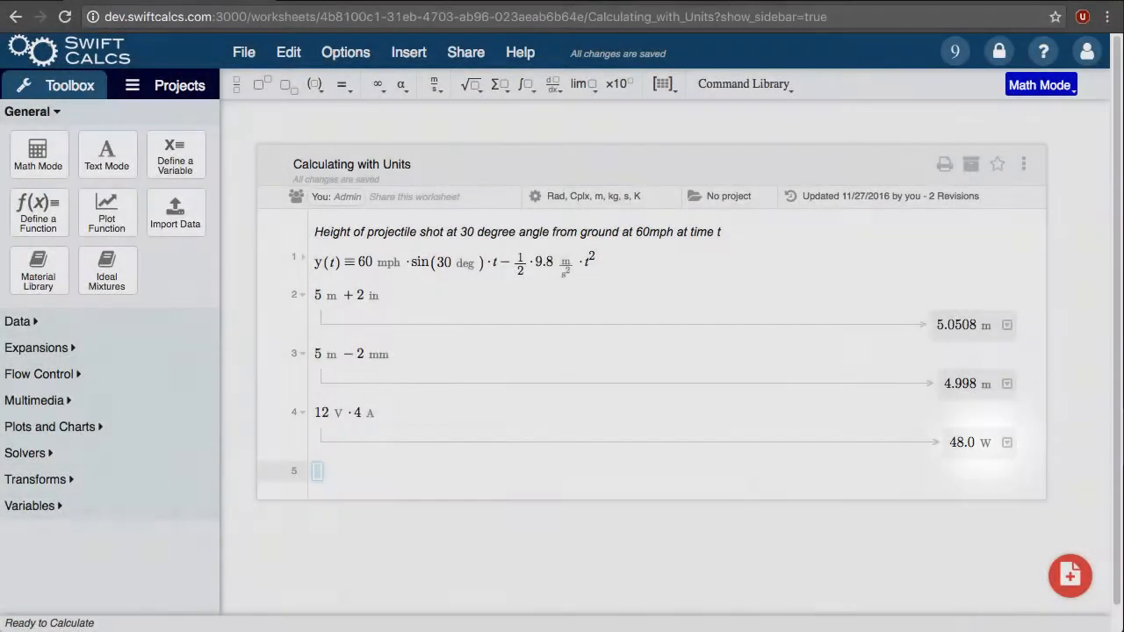
left_click(886, 509)
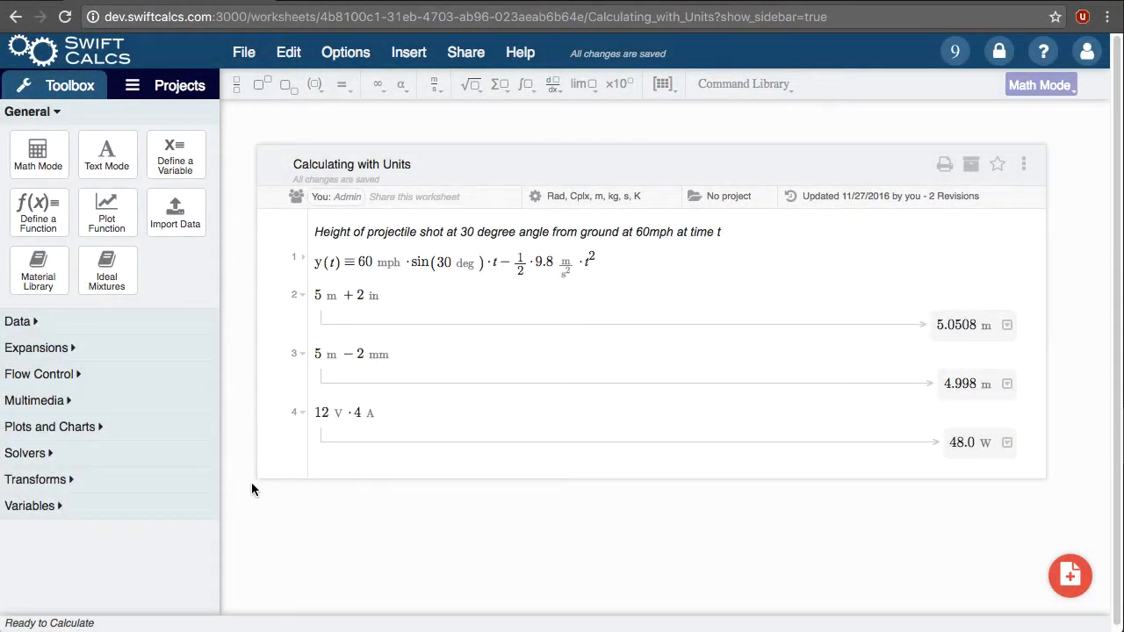
Step: Convert the result of 12 V · 4 A to Horsepower (hp), choosing it from the unit suggestions
left_click(984, 442)
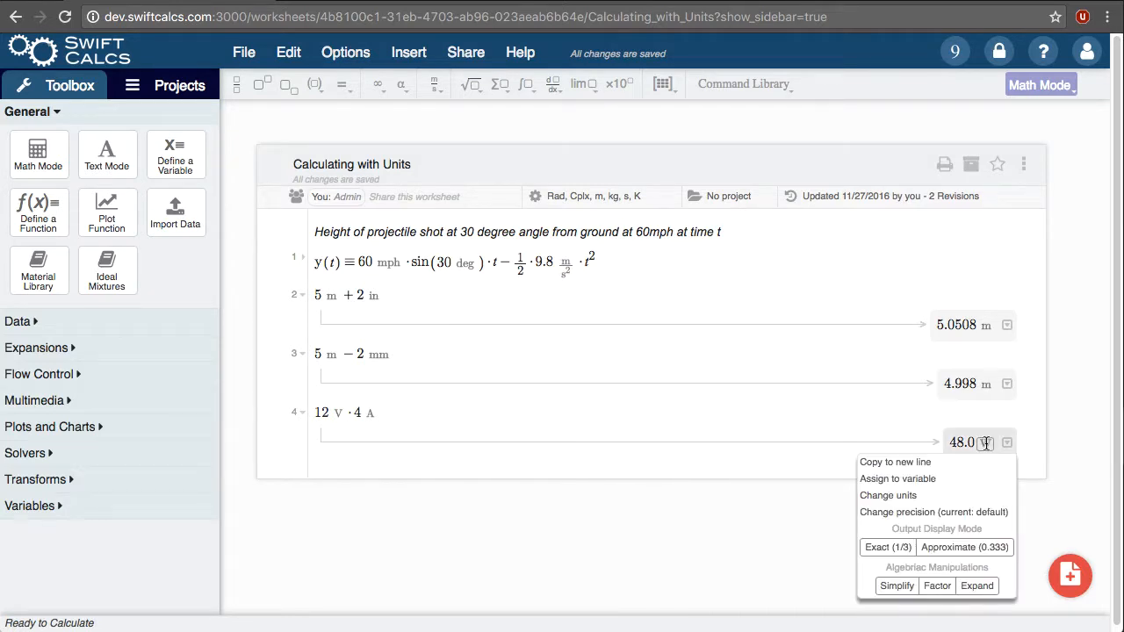
left_click(987, 444)
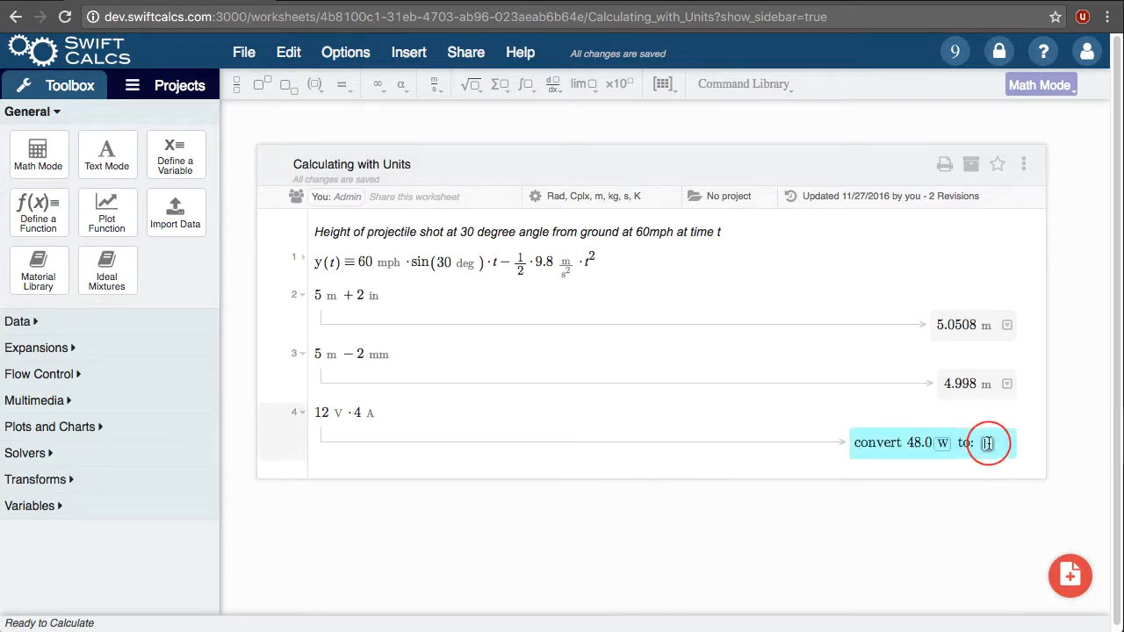
type("ho")
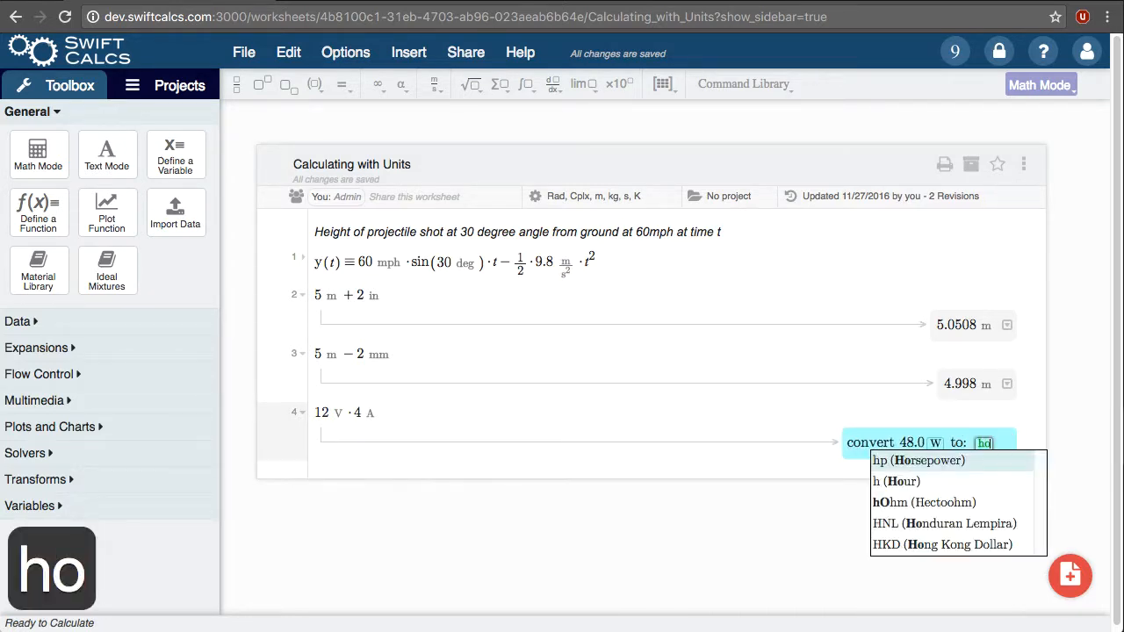
key("Return")
key("Return")
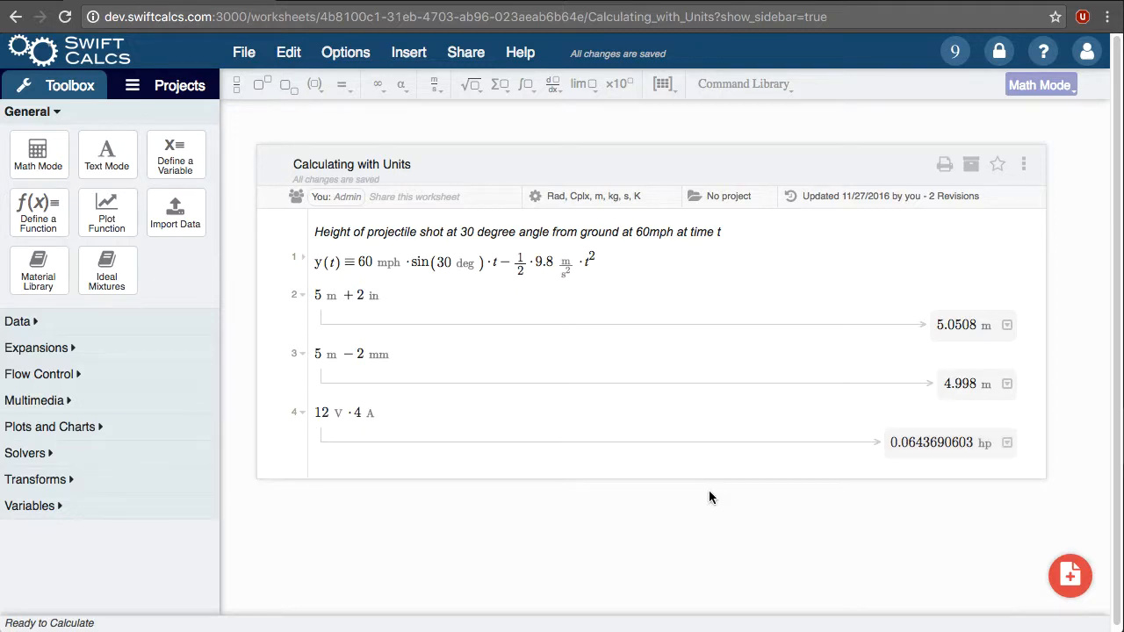
Step: Examine the base and derived units of the Centimeter-Grams-Seconds unit system in the worksheet settings, and close them without saving
left_click(615, 196)
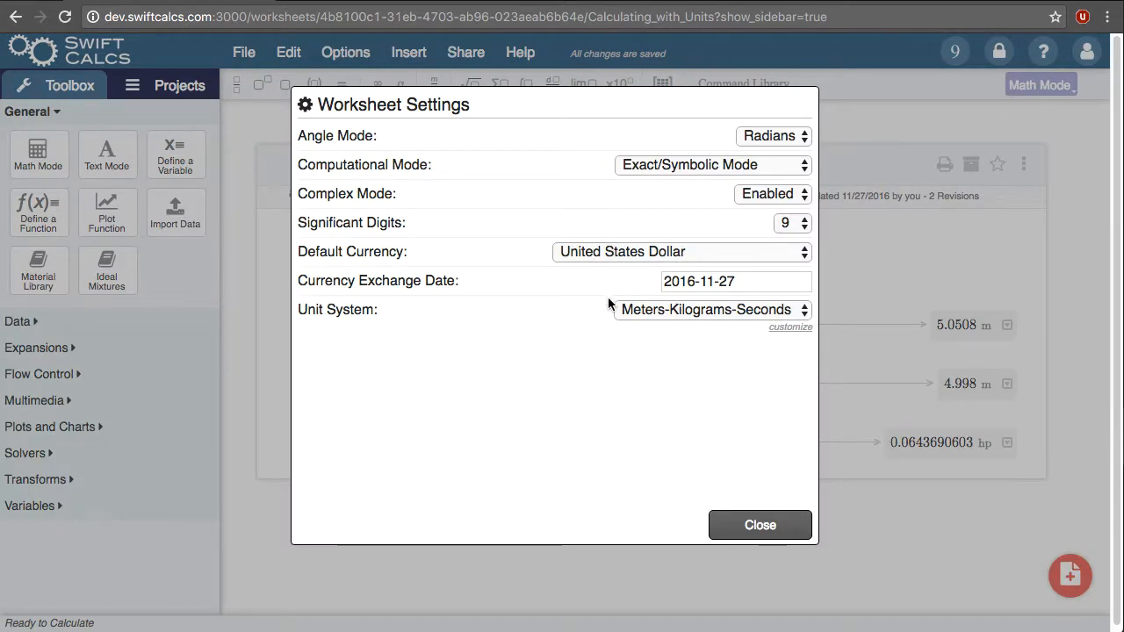
left_click(657, 311)
left_click(661, 331)
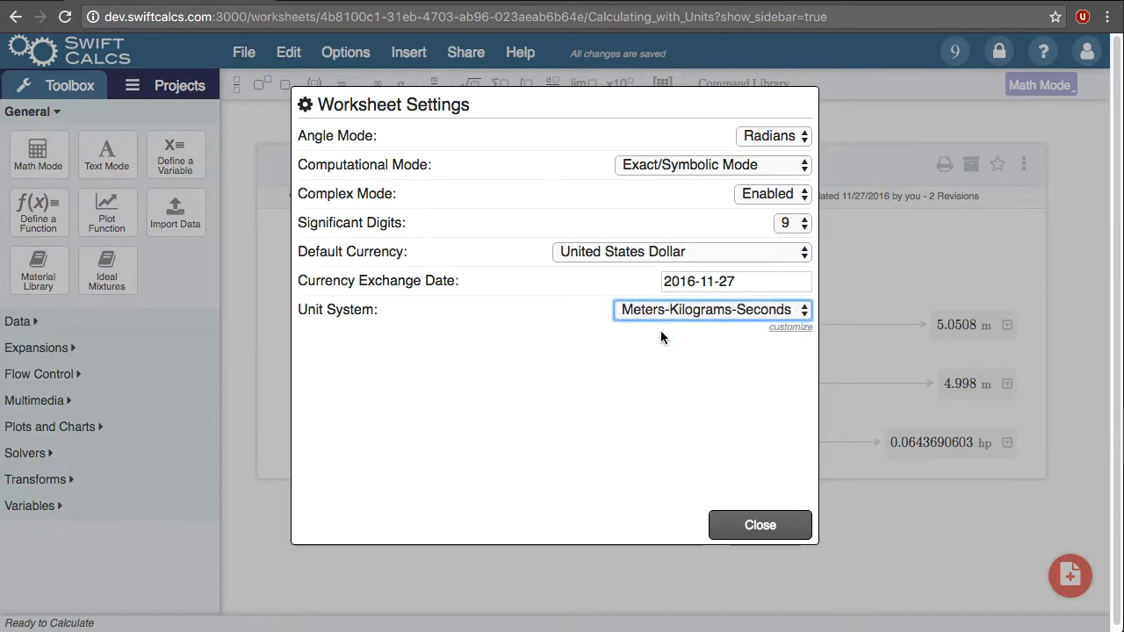
left_click(796, 329)
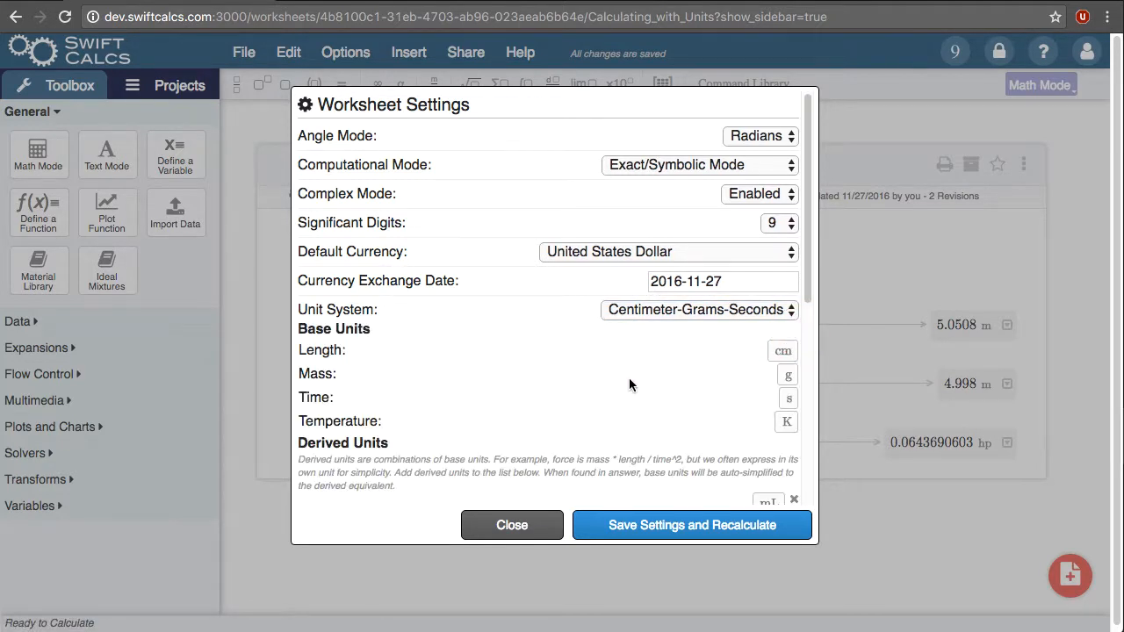
left_click_drag(805, 270, 805, 484)
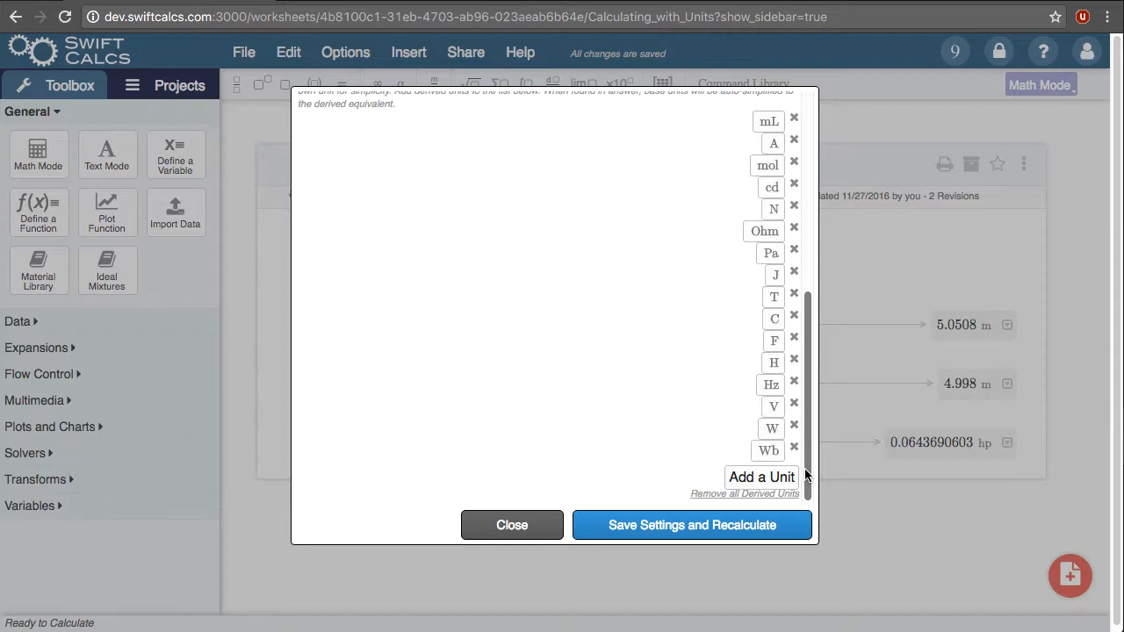
left_click(470, 526)
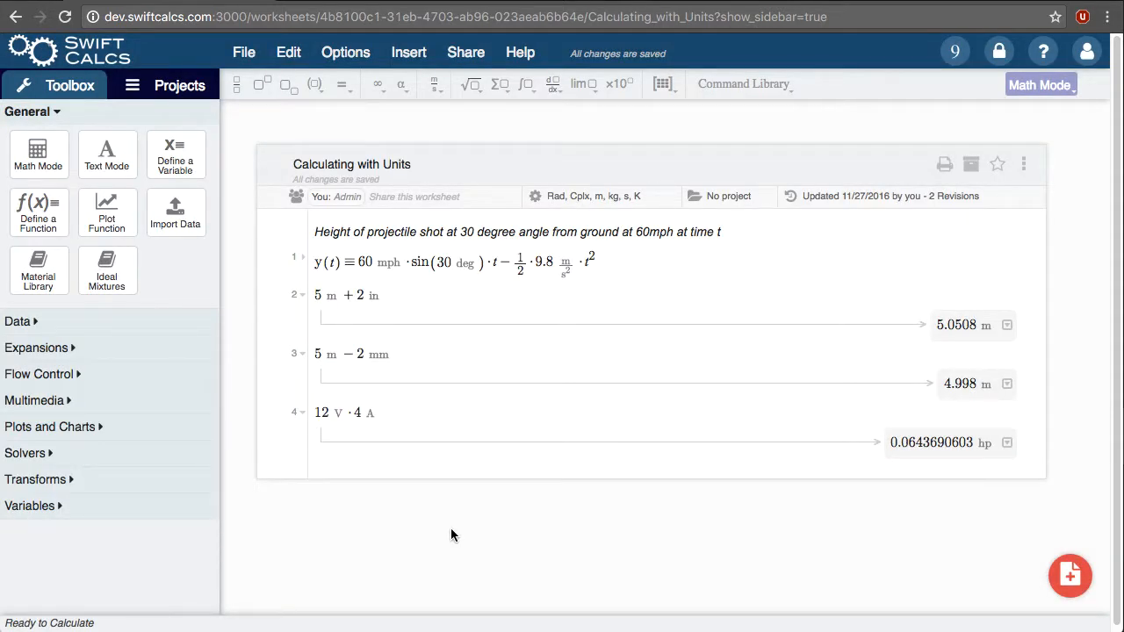
Step: Replace the expressions on lines 2 to 4 with y(3), and evaluate y(3 s) on the line below
left_click_drag(437, 481, 348, 307)
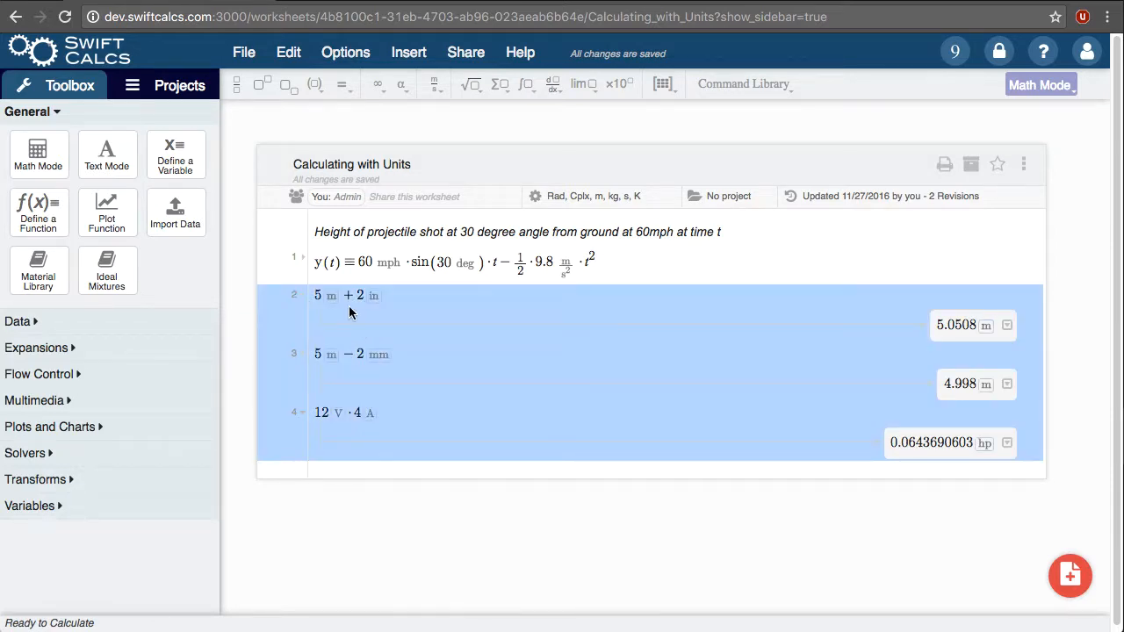
type("y(3)")
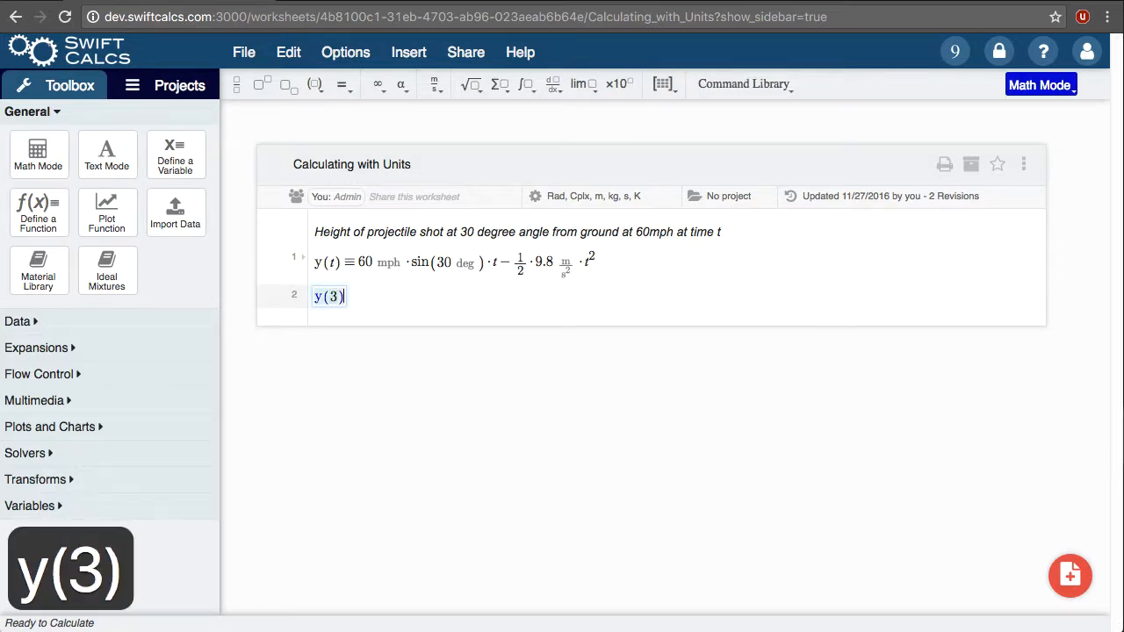
key("Return")
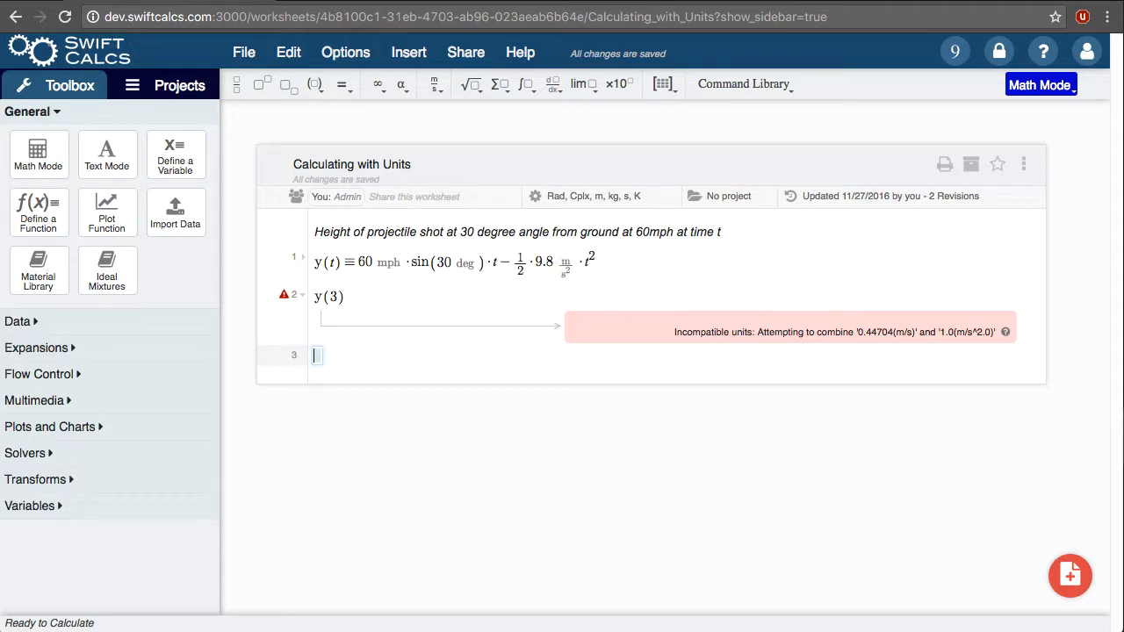
type("y(3 ")
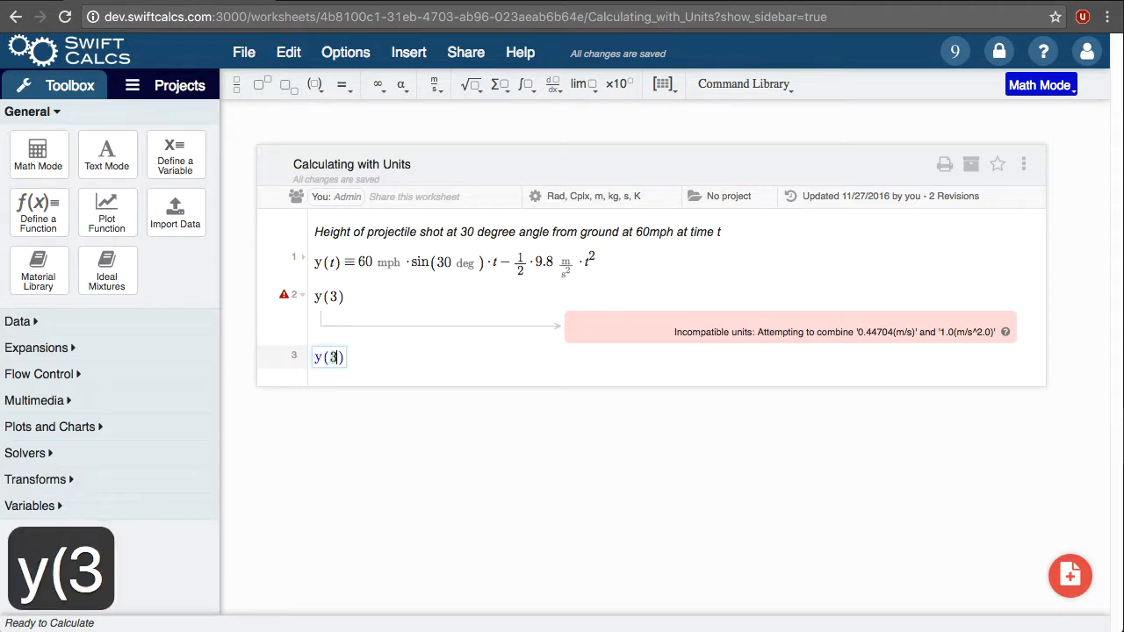
type("s)")
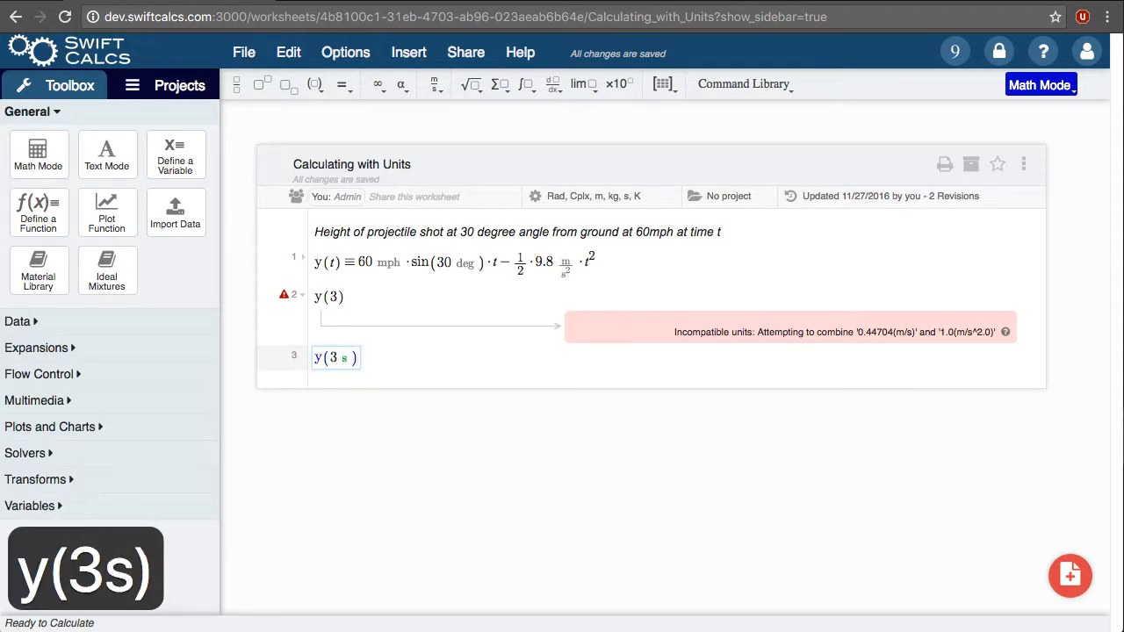
key("Return")
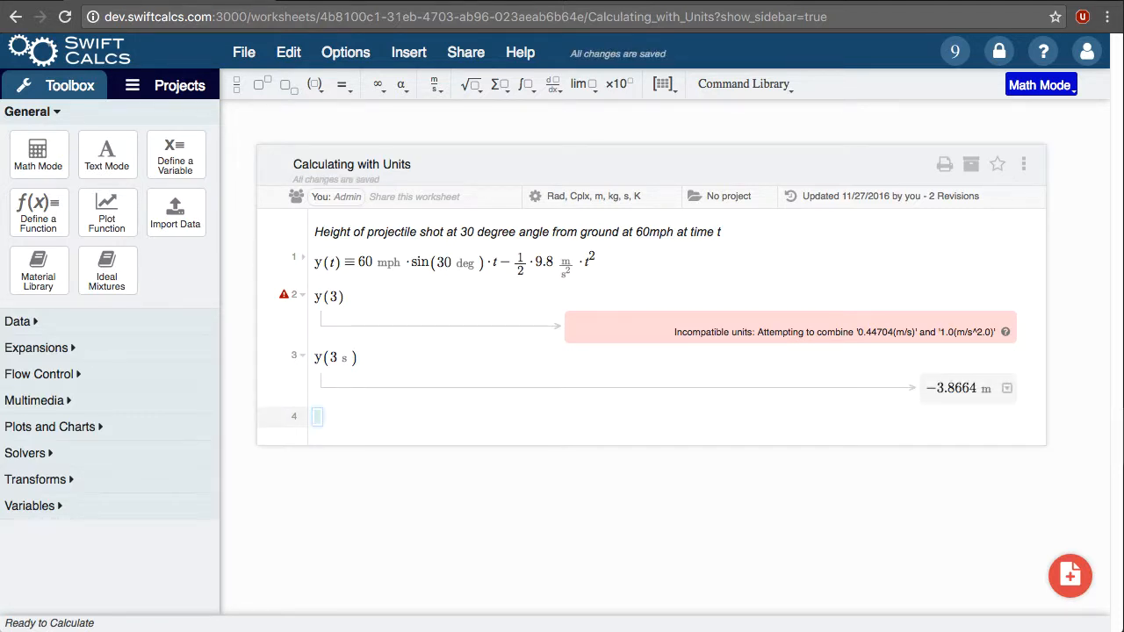
Step: Evaluate 2 USD + 3 EUR − 5 CAD on line 4, choosing Canadian Dollar from the unit suggestions for the last term
type("2USD+")
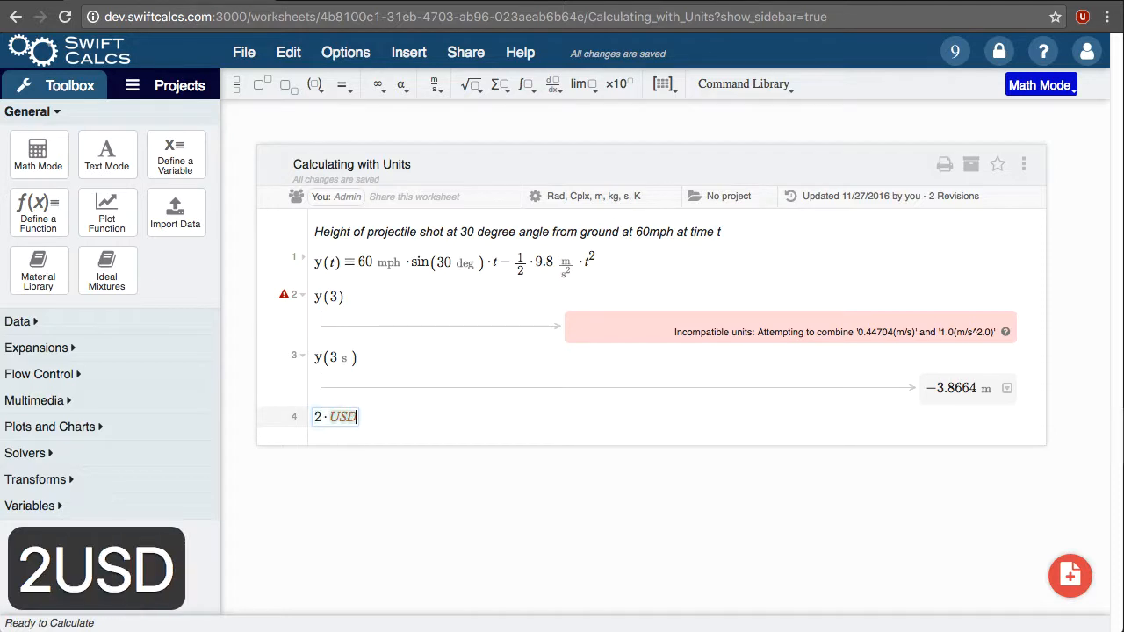
type("3EUR-")
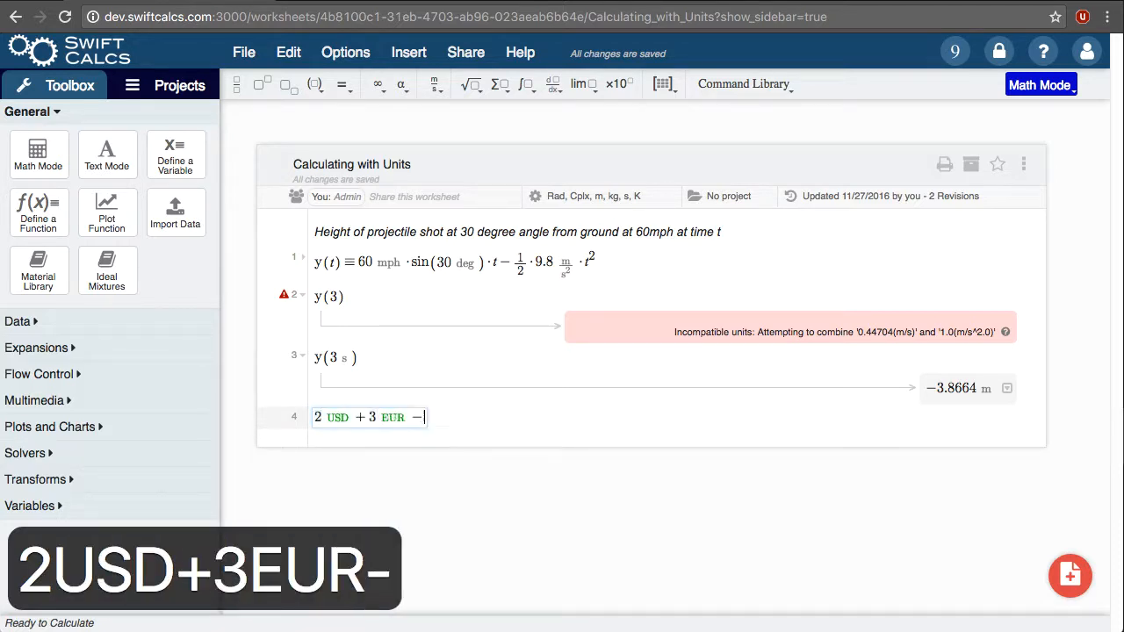
type("5can")
key("Down")
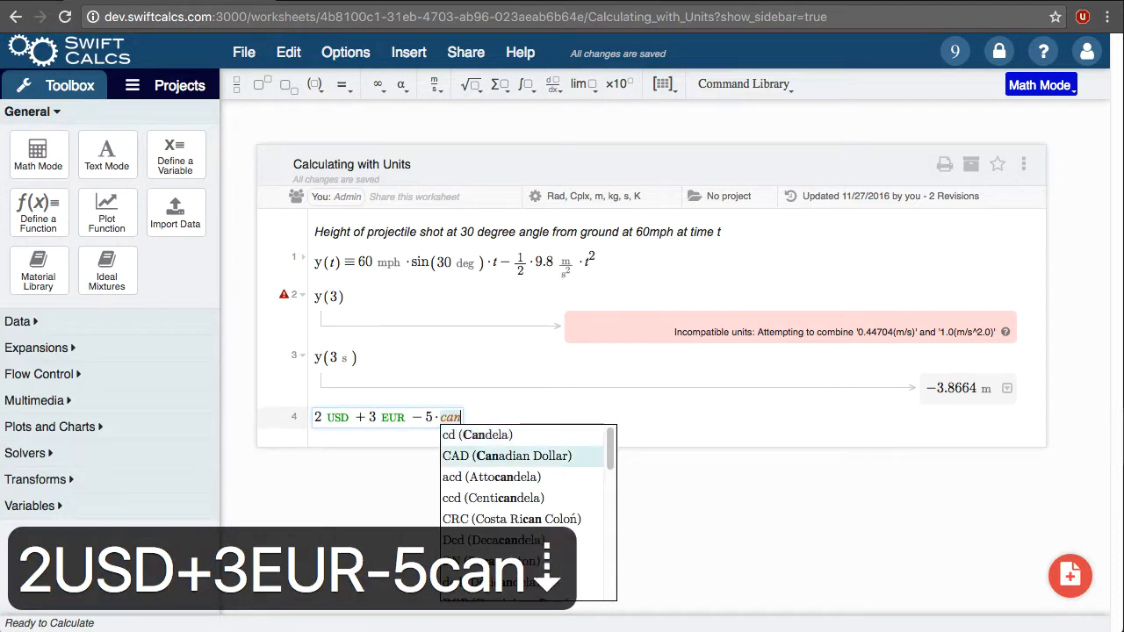
key("Return")
key("Return")
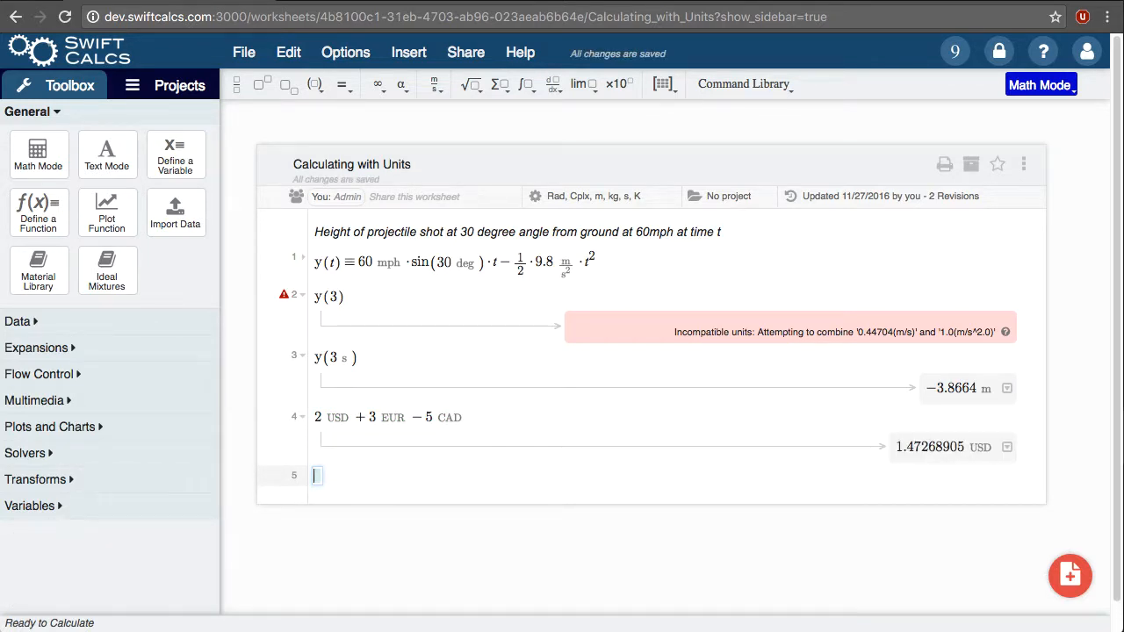
Step: Delete the currency expression on line 4
key("shift+Up")
key("shift+Up")
key("BackSpace")
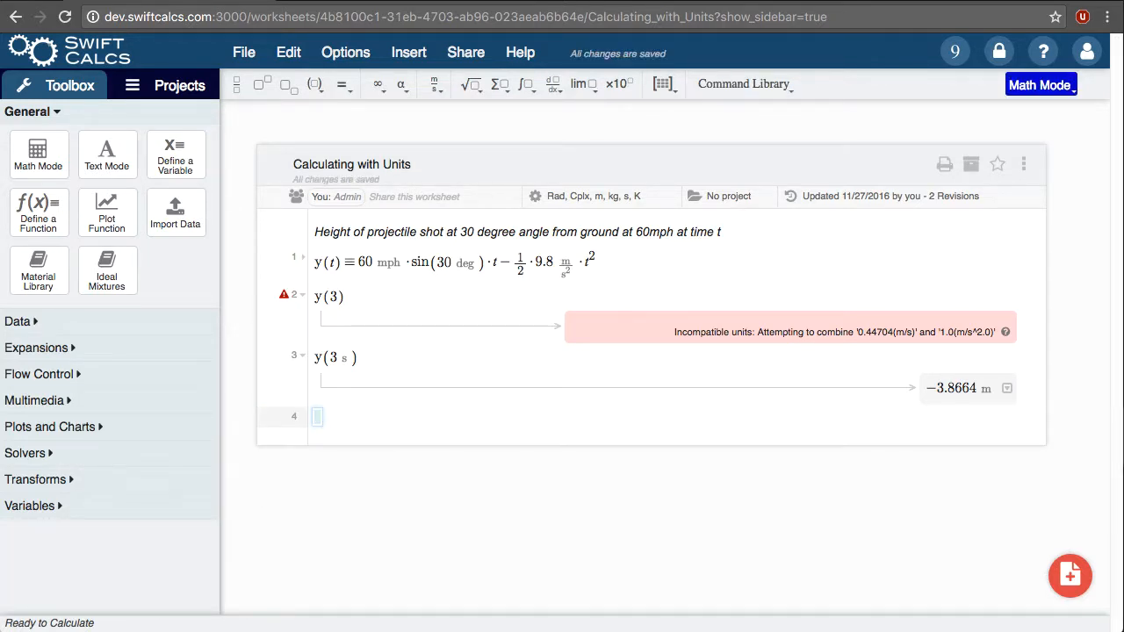
Step: Replace the y(3) and y(3 s) lines with a plot of y(t) as a function of t, with x-axis units of s
left_click_drag(356, 424, 329, 319)
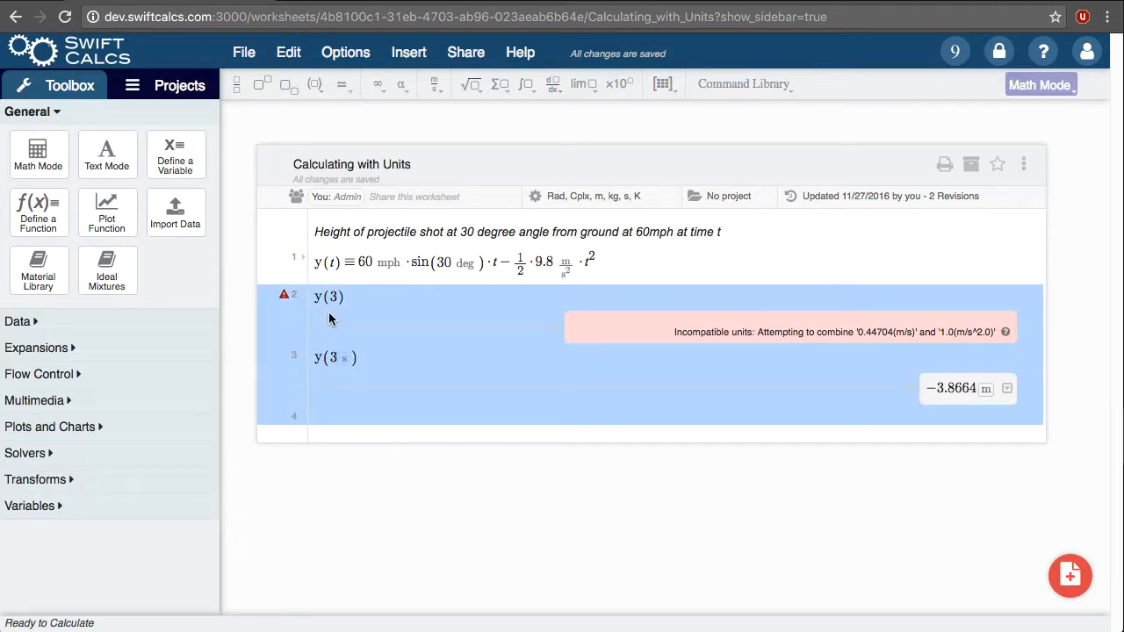
type("plot")
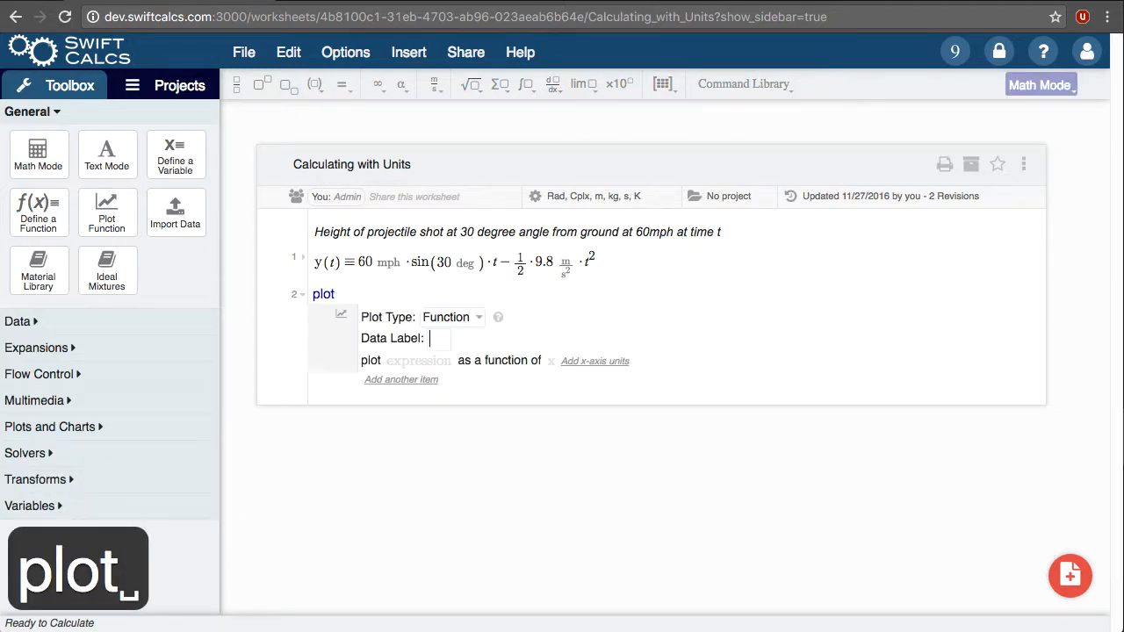
key("Down")
type("y(t)")
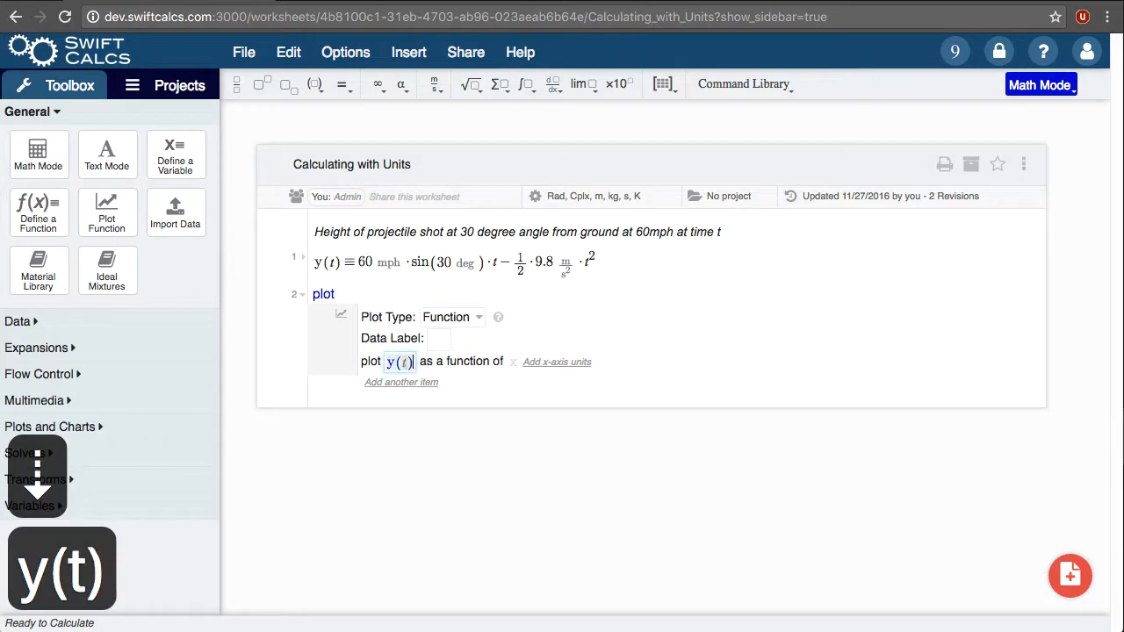
key("Tab")
type("t")
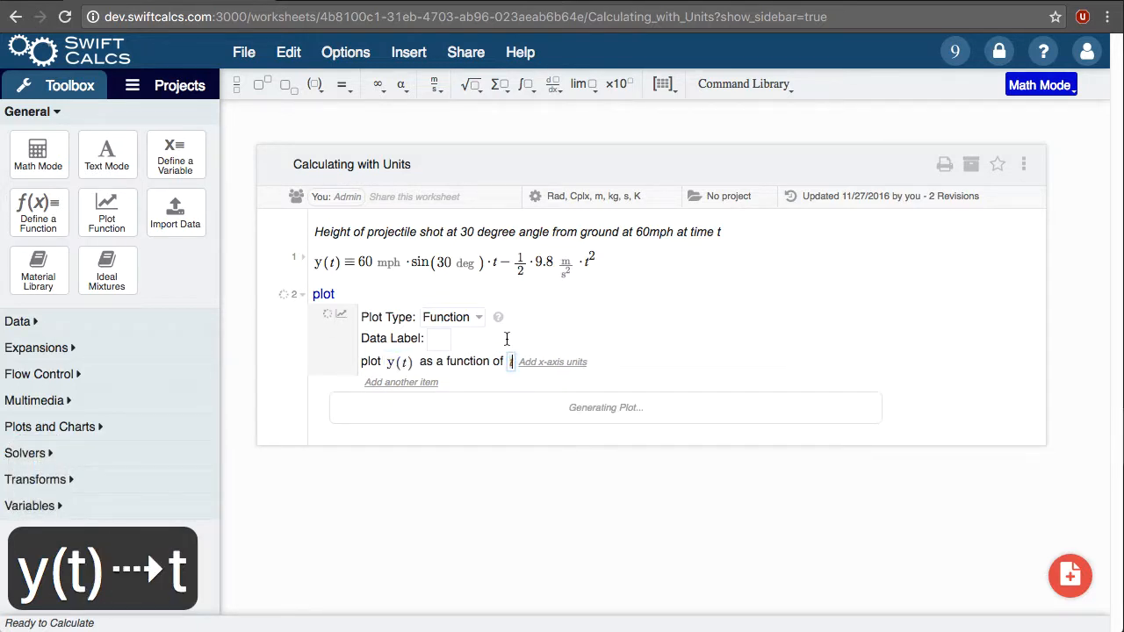
left_click(553, 362)
type("s")
left_click(1055, 426)
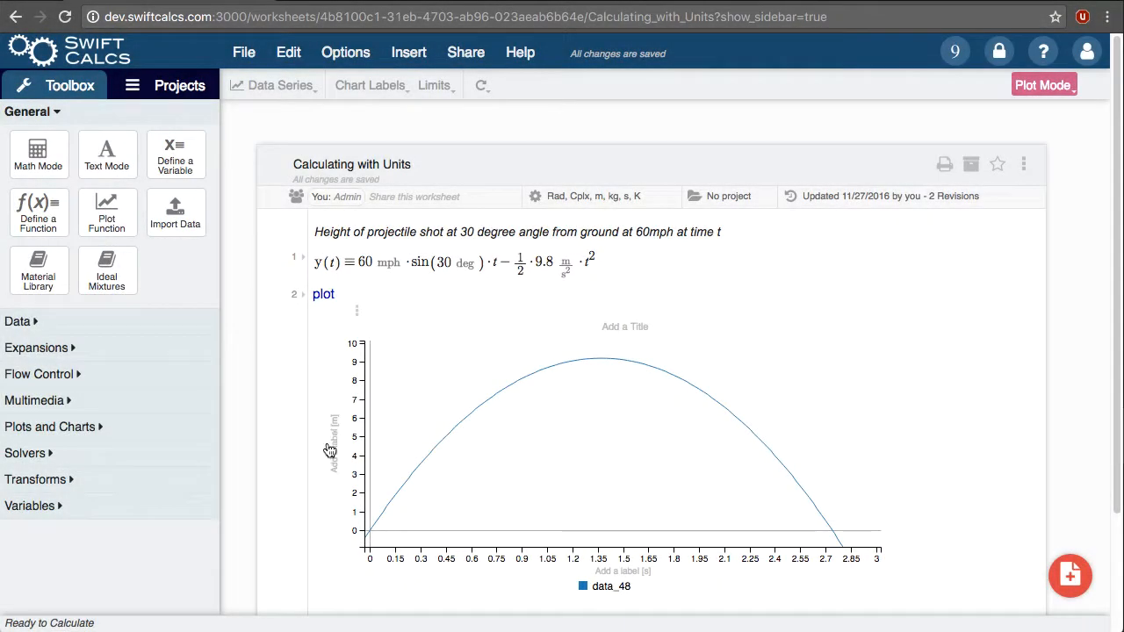
Step: Replace the plot with a solve command for y(t) = 0 m, solving for t with the Symbolic Solver
left_click(291, 419)
key("BackSpace")
key("Return")
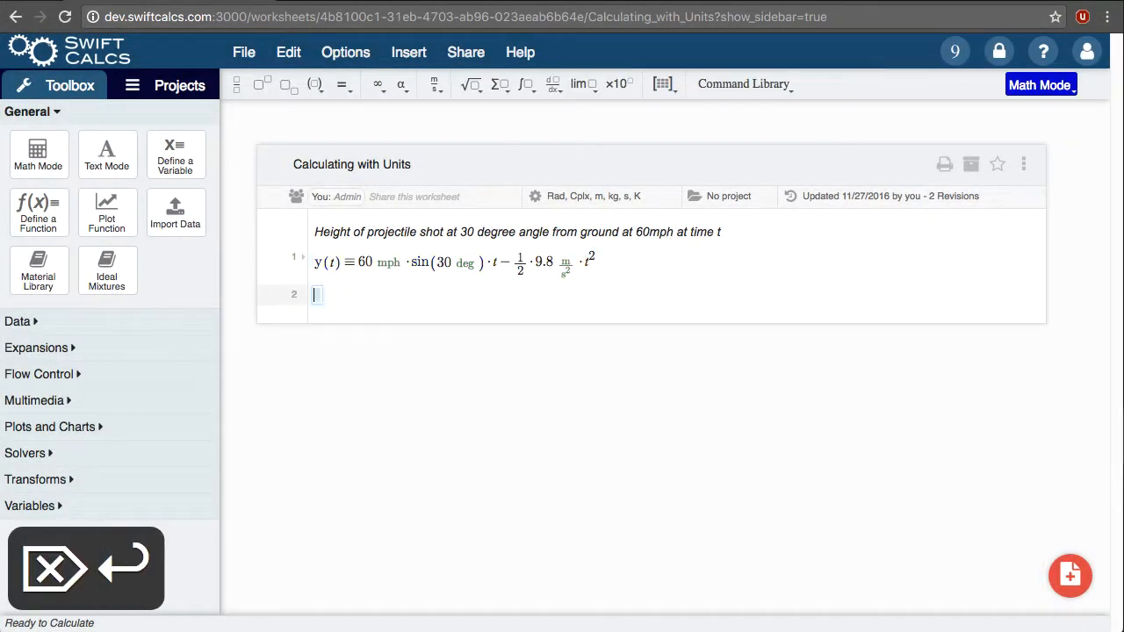
type("solve ")
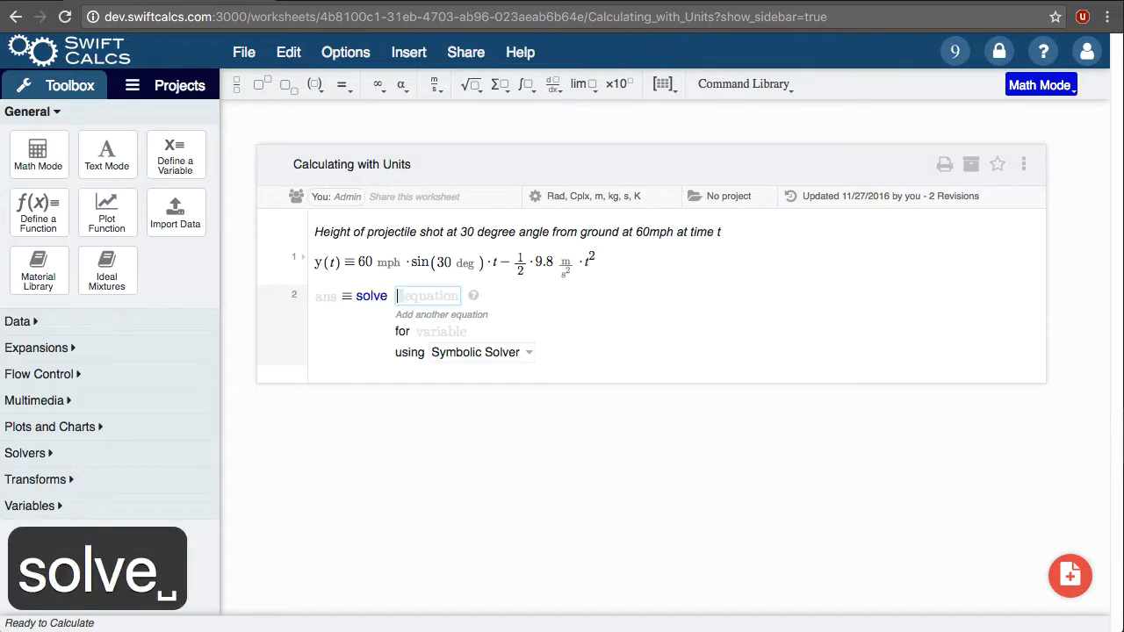
type("y(t)=0m")
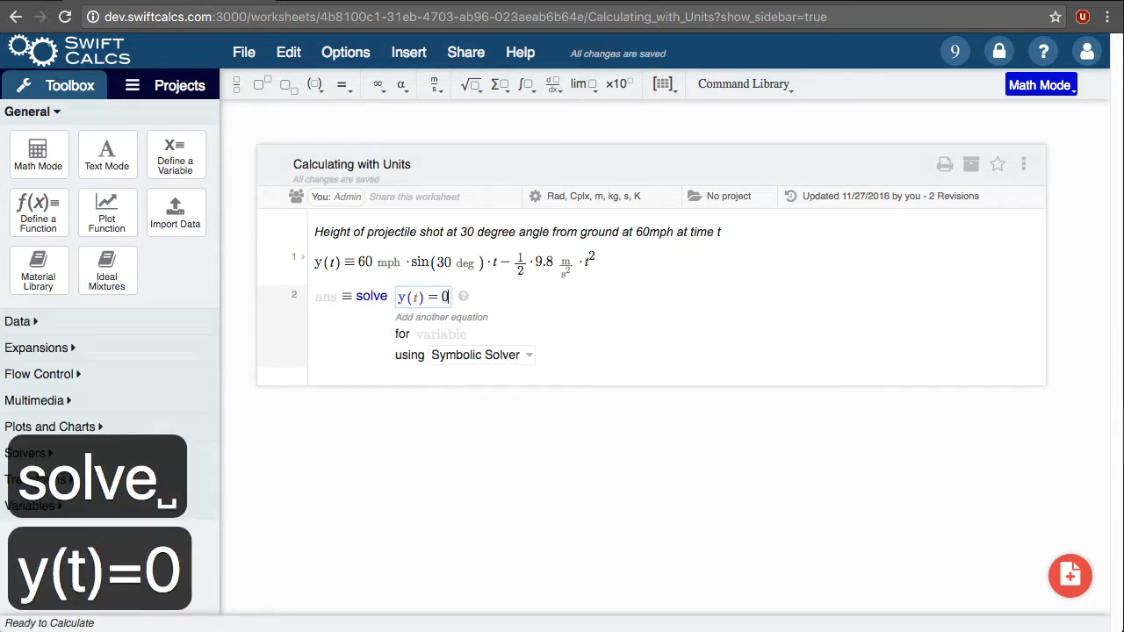
key("Down")
type("t")
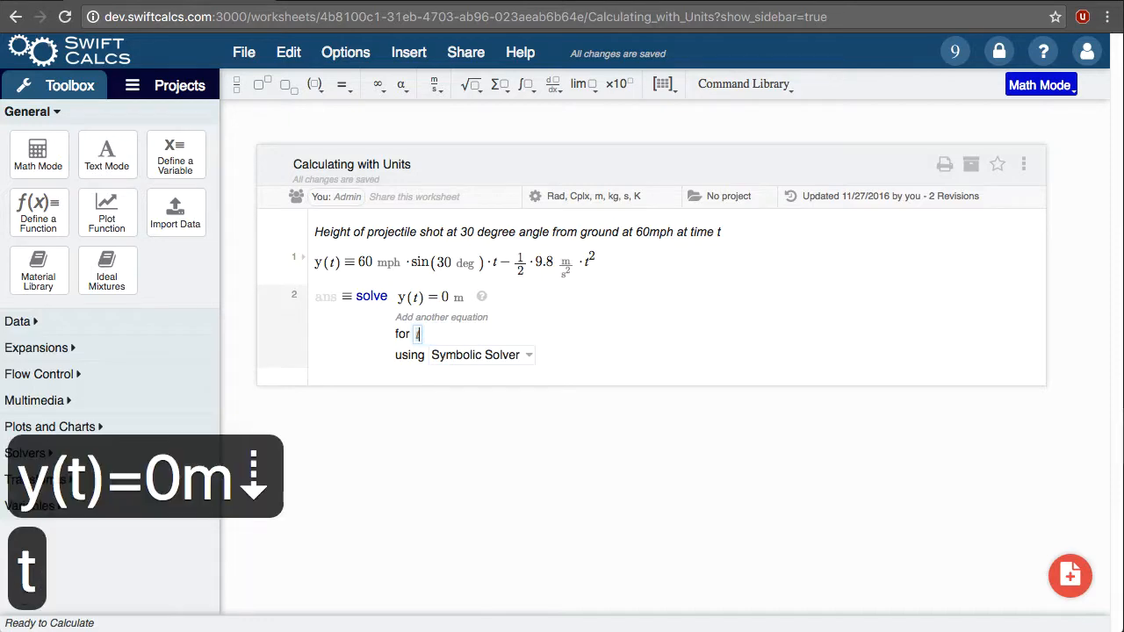
key("Down")
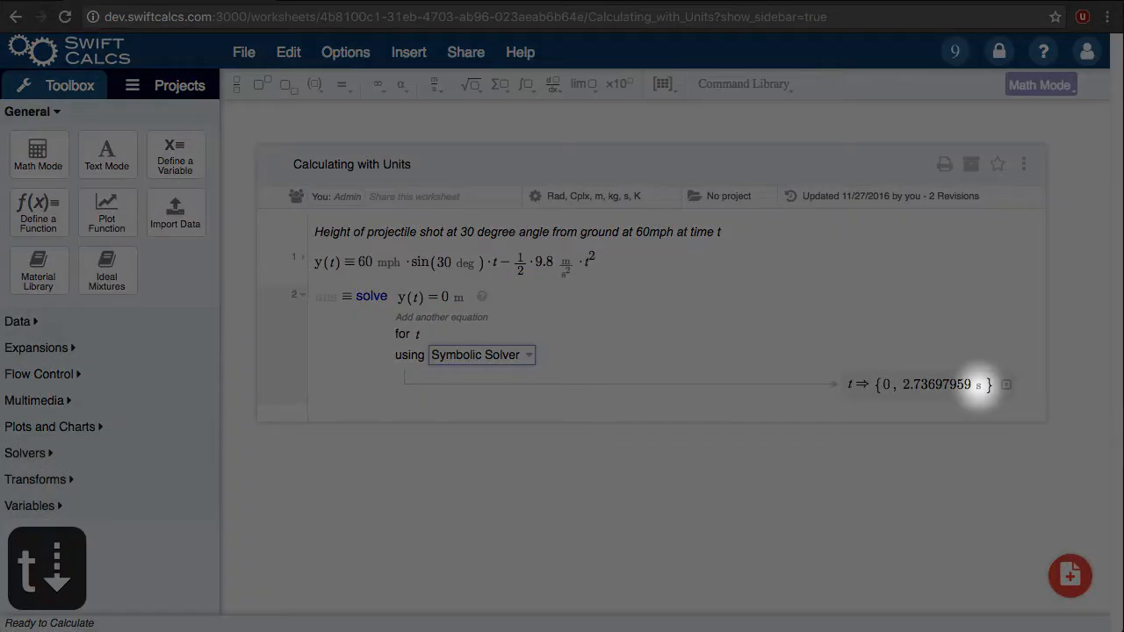